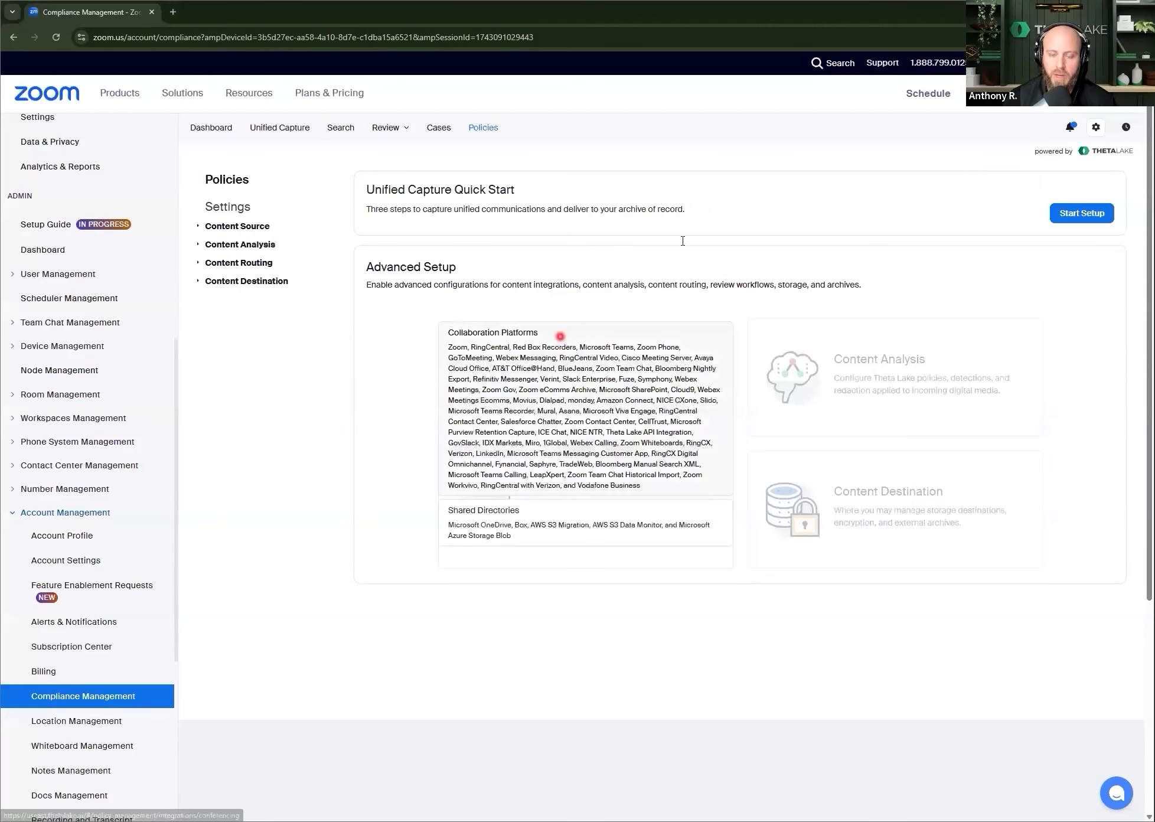
Step: Open the Zoom eComms Archive integration under Collaboration Platforms for editing, review its included media options, and close it without changes
click(560, 336)
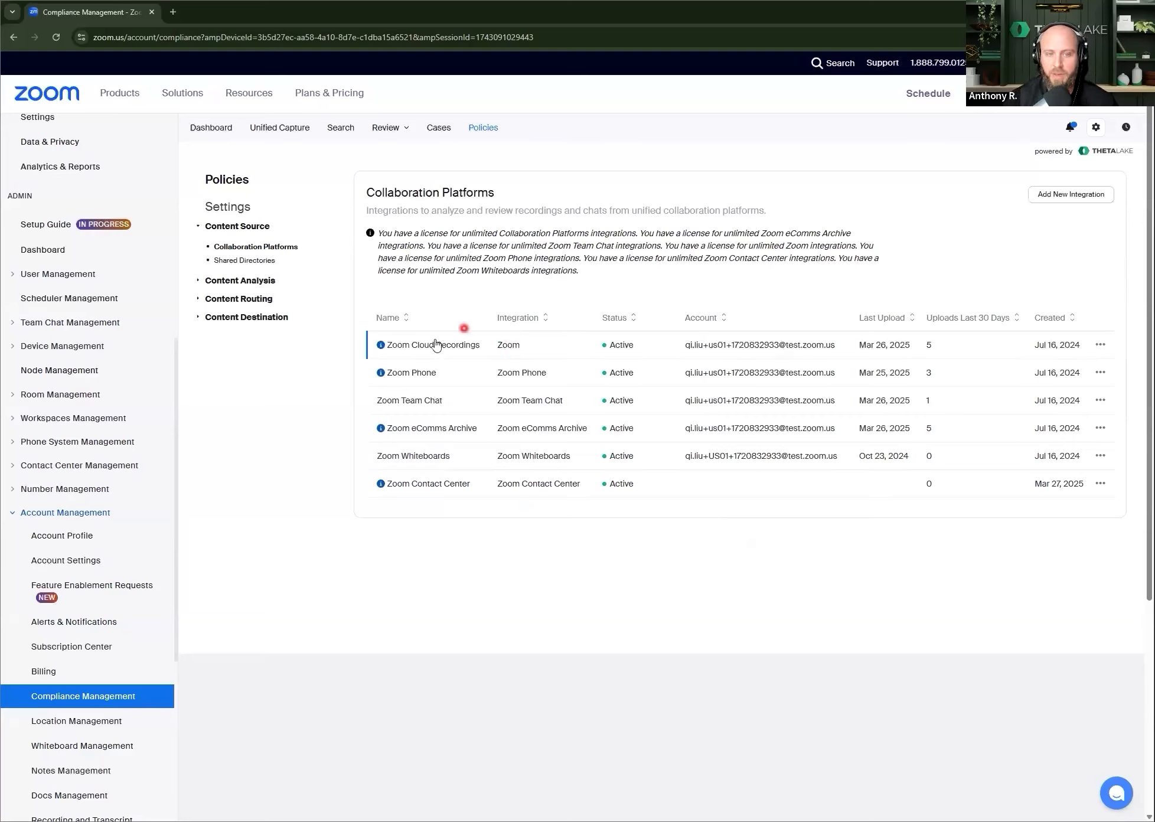
mouse_move(449, 352)
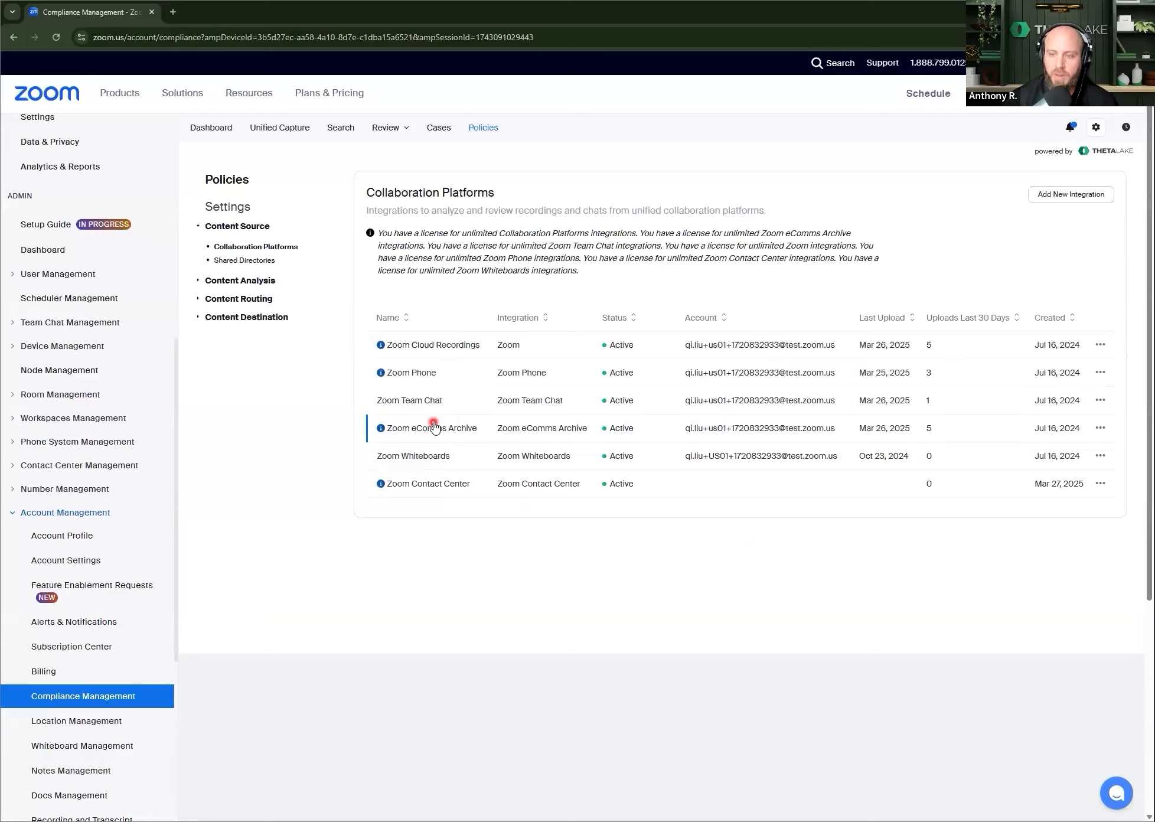
click(1098, 433)
click(1060, 461)
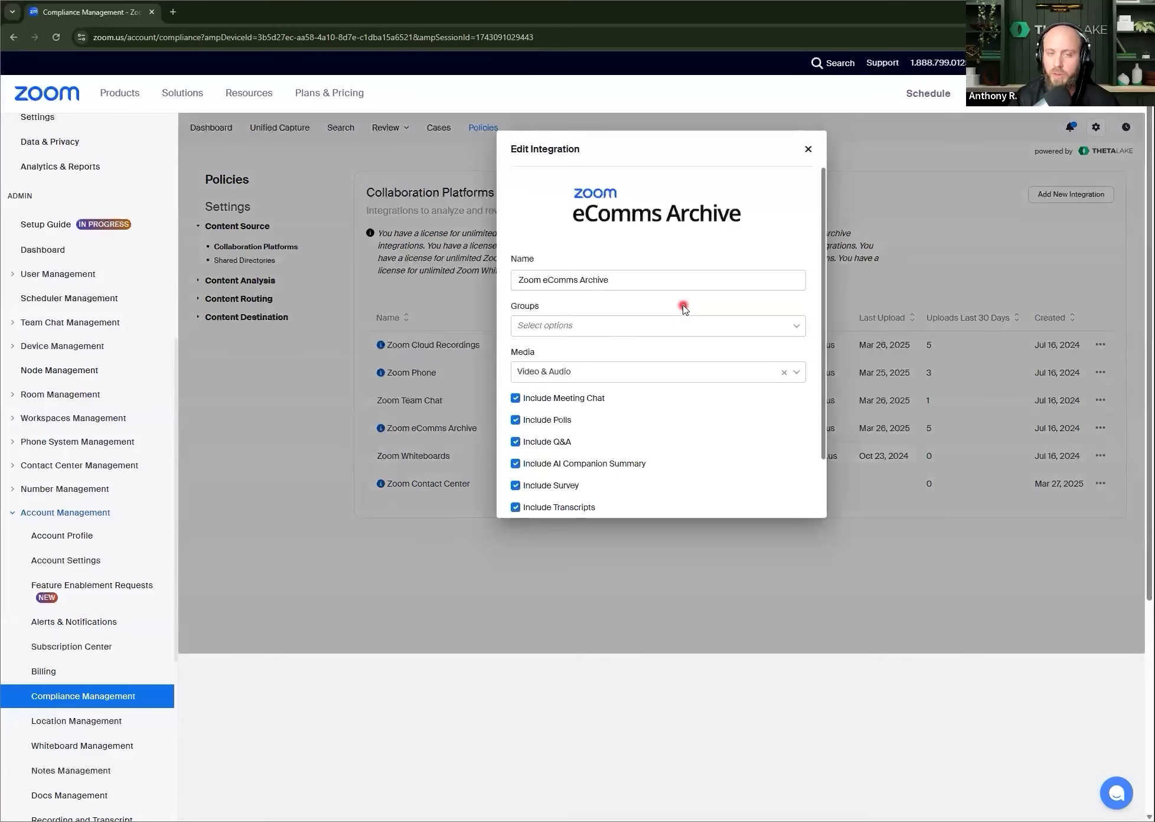
scroll(679, 331, down, 2)
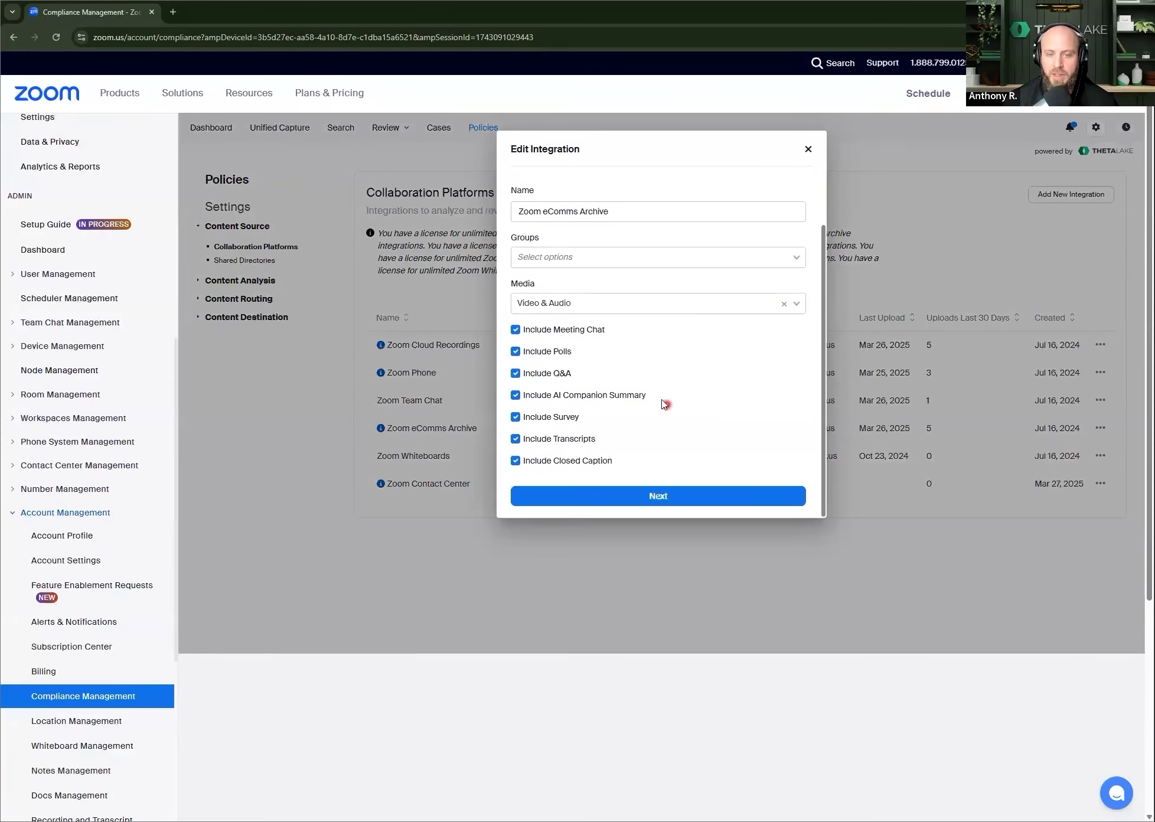
drag(653, 394, 525, 399)
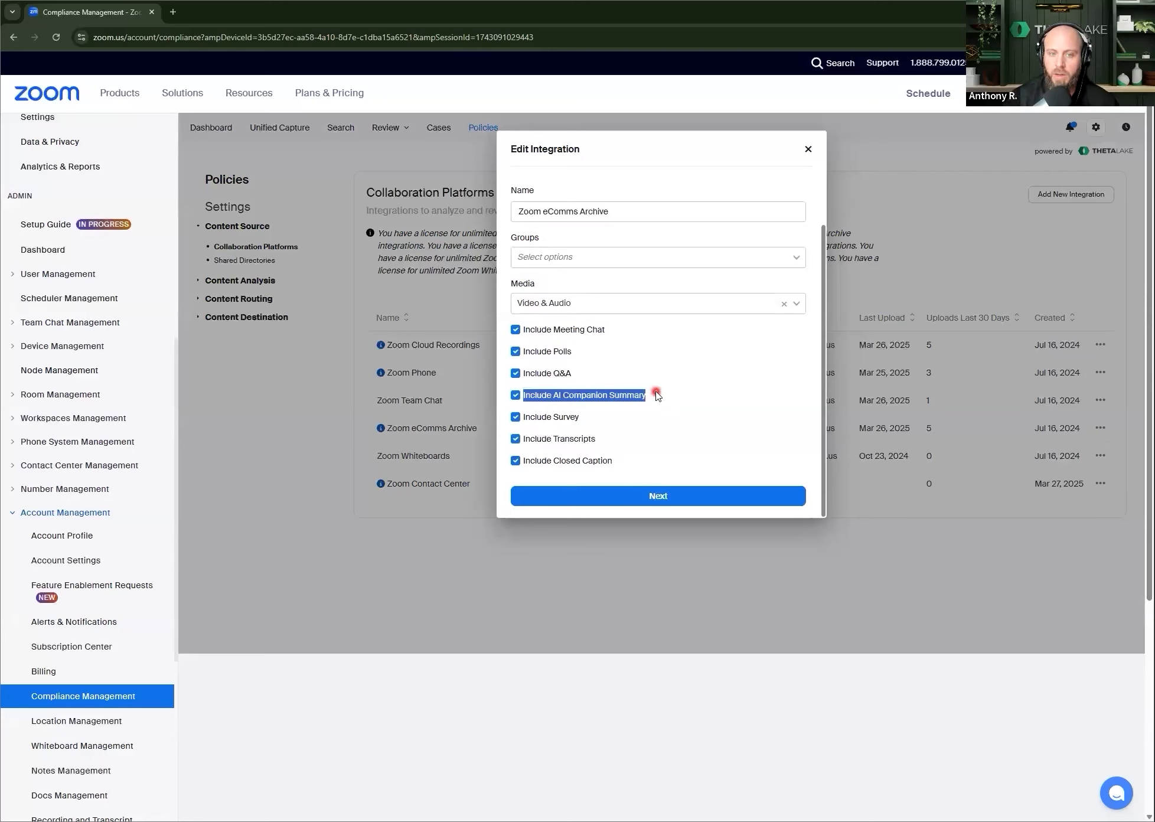
drag(654, 330, 661, 440)
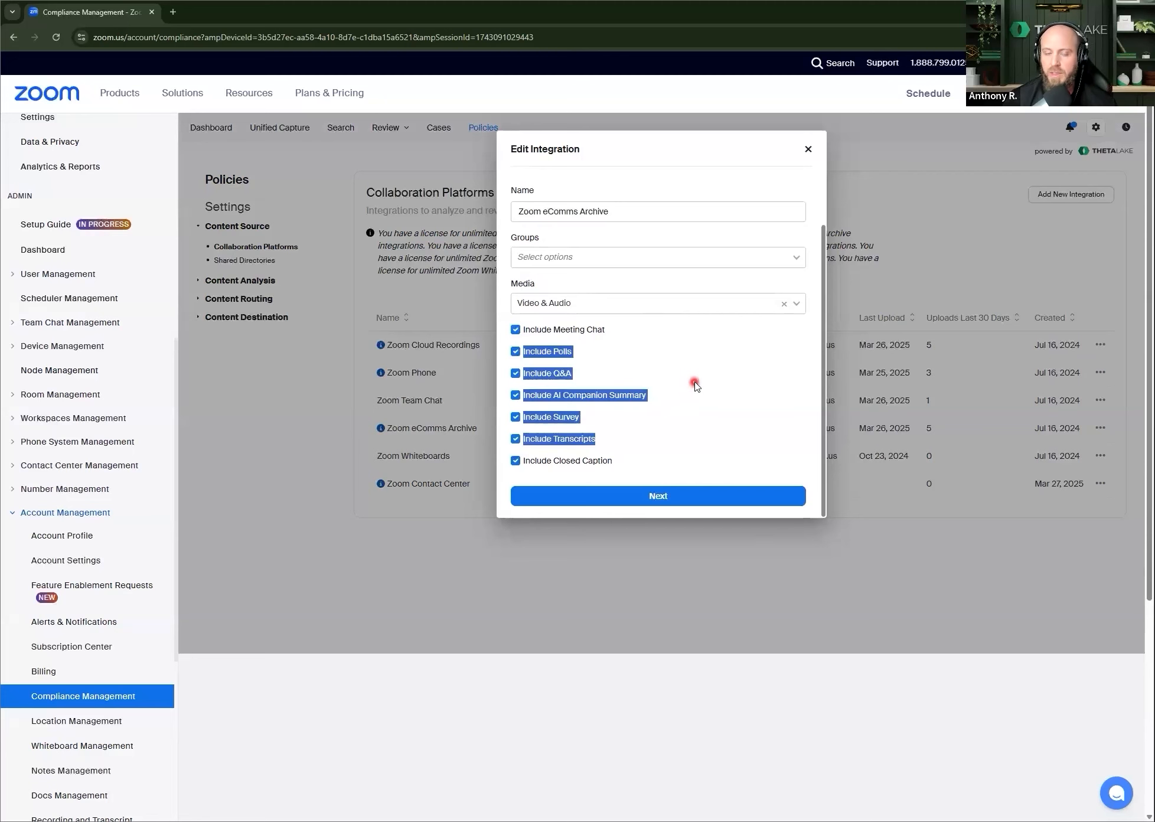
click(807, 149)
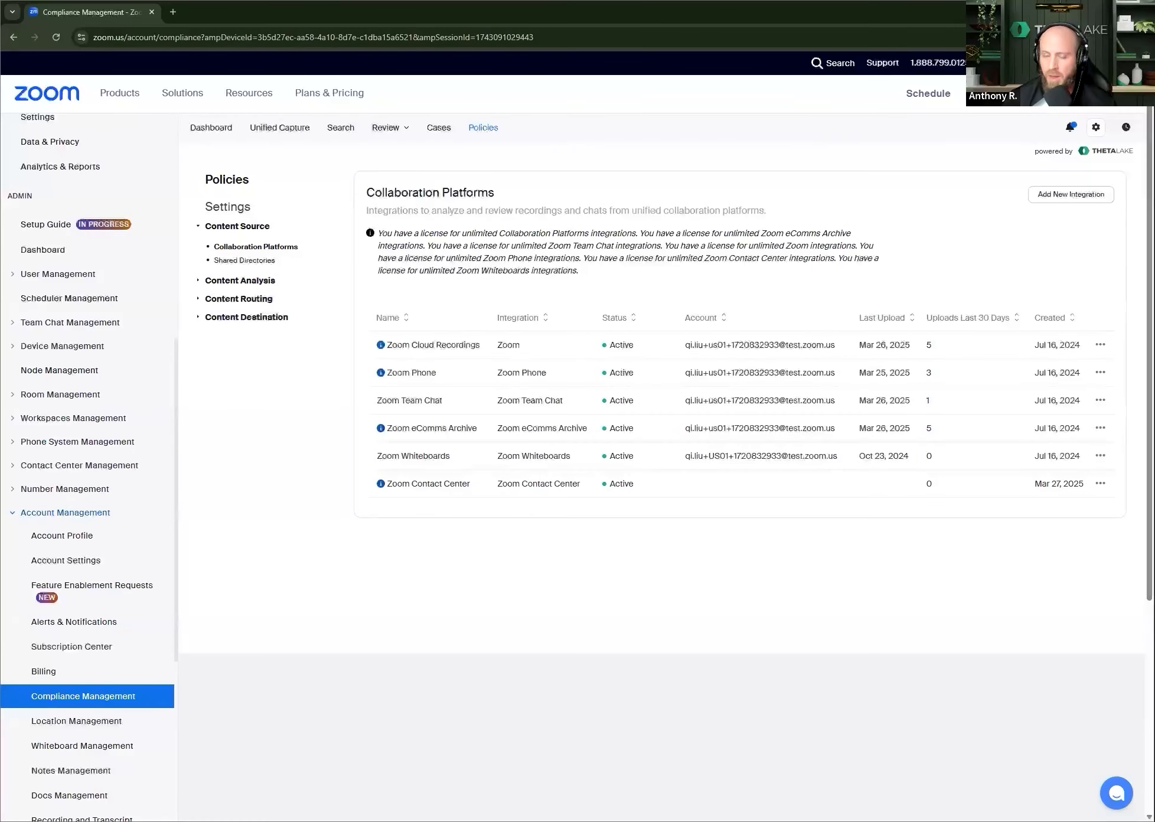
Step: Return to the policies overview and view the ZCM+ First Custom Policy from the custom policies
click(482, 127)
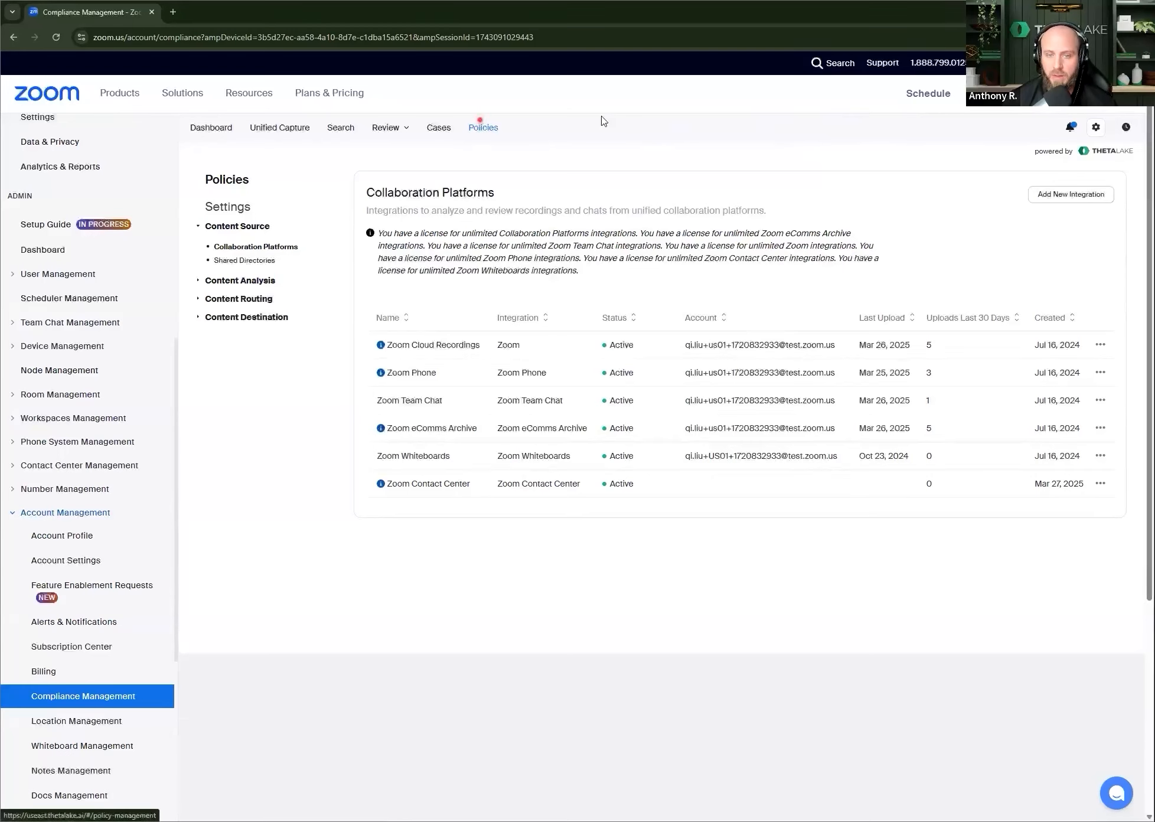
mouse_move(899, 375)
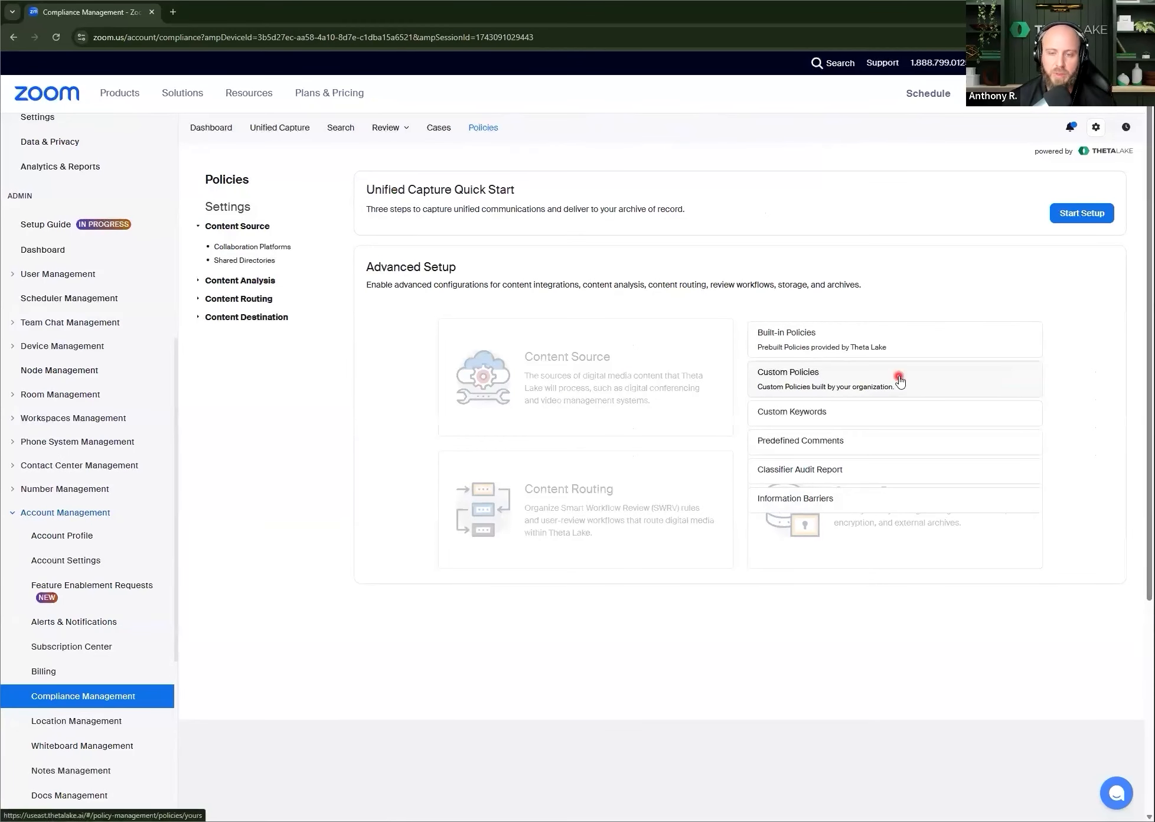
click(839, 381)
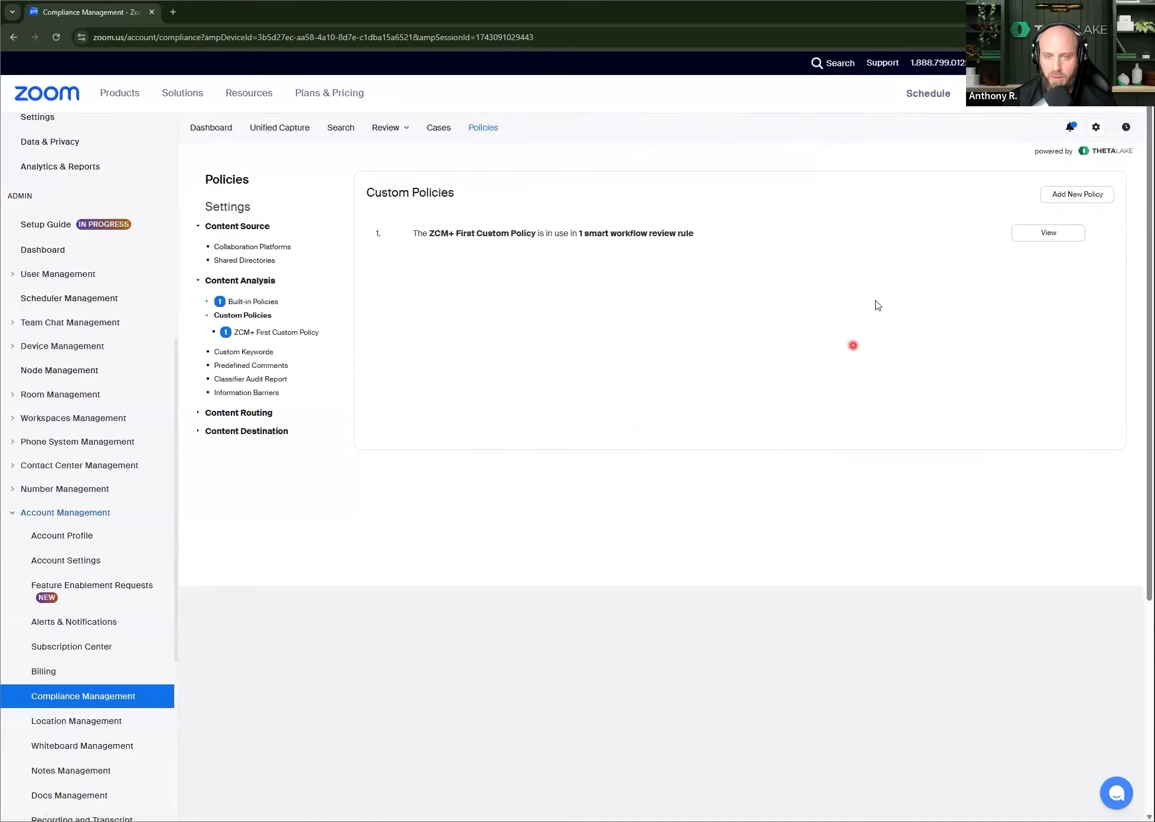
click(1054, 235)
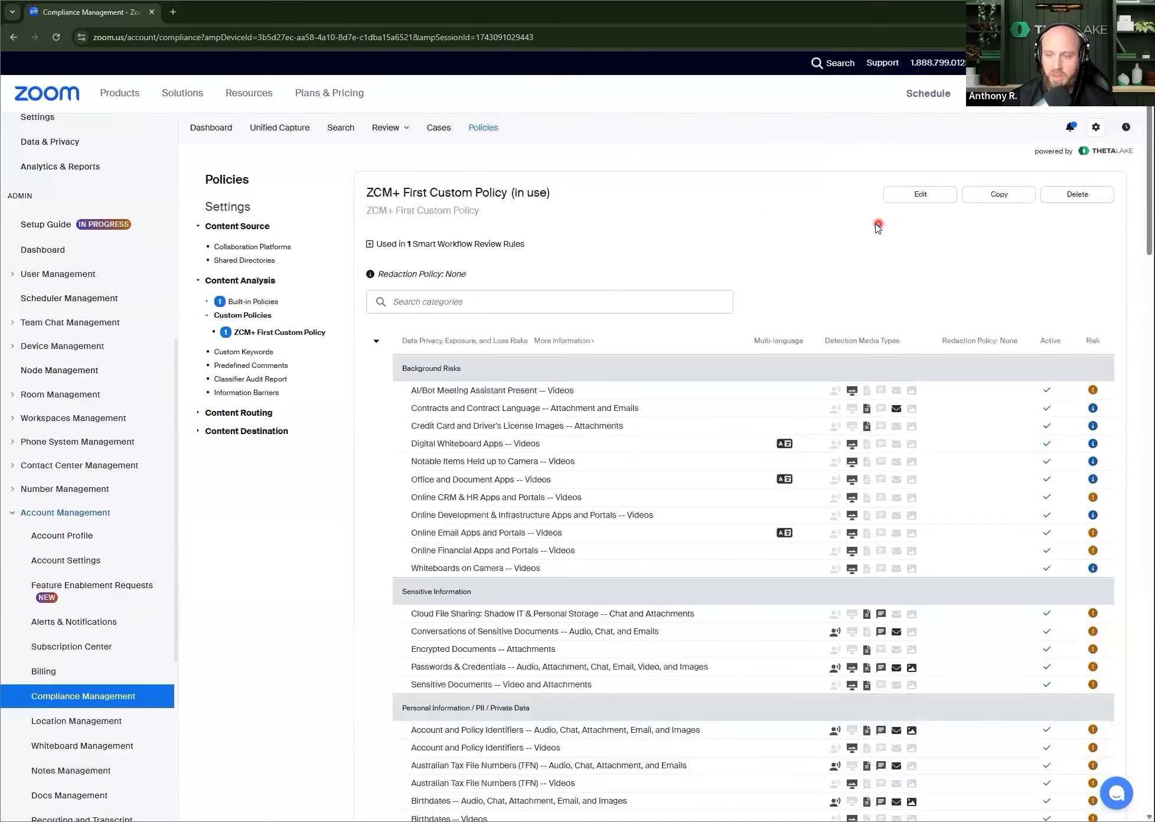
scroll(838, 232, down, 2)
scroll(817, 230, up, 2)
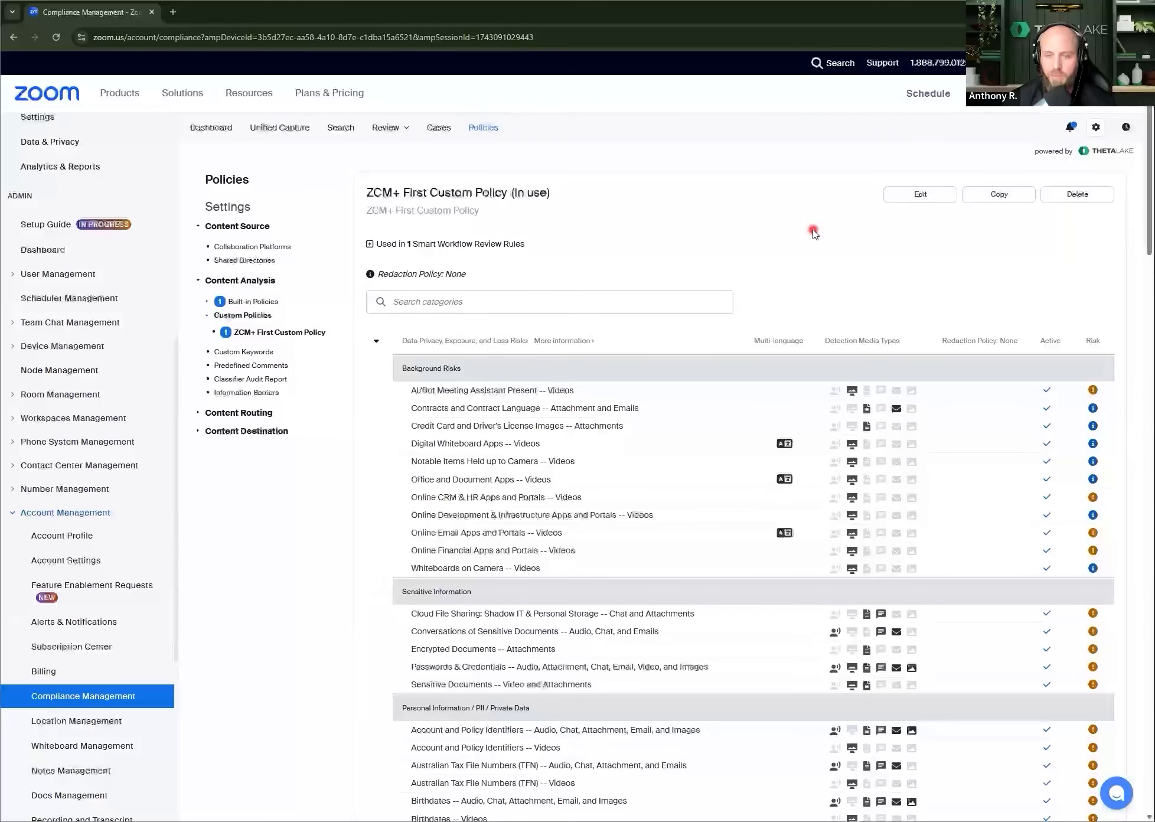
Step: Collapse the Data Privacy and Security & Behavior Risks groups and examine the US and UK Financial Services detections
click(376, 341)
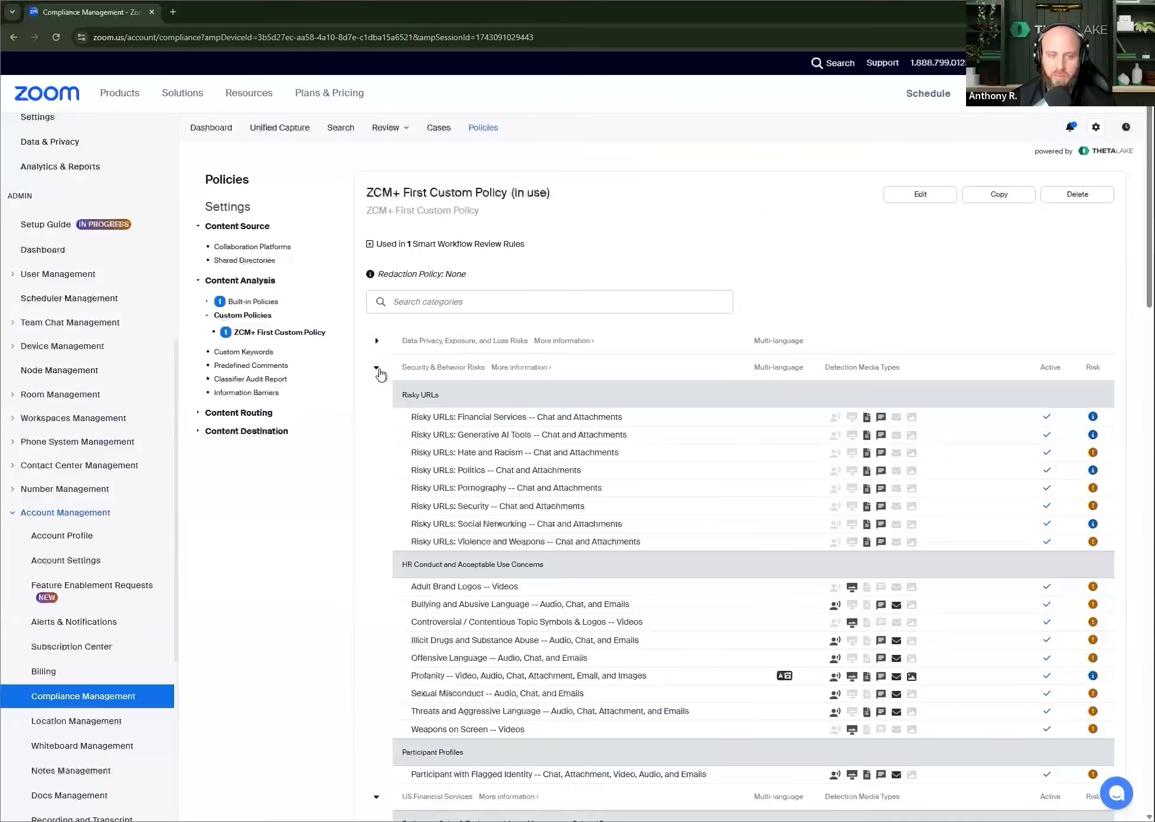
click(377, 368)
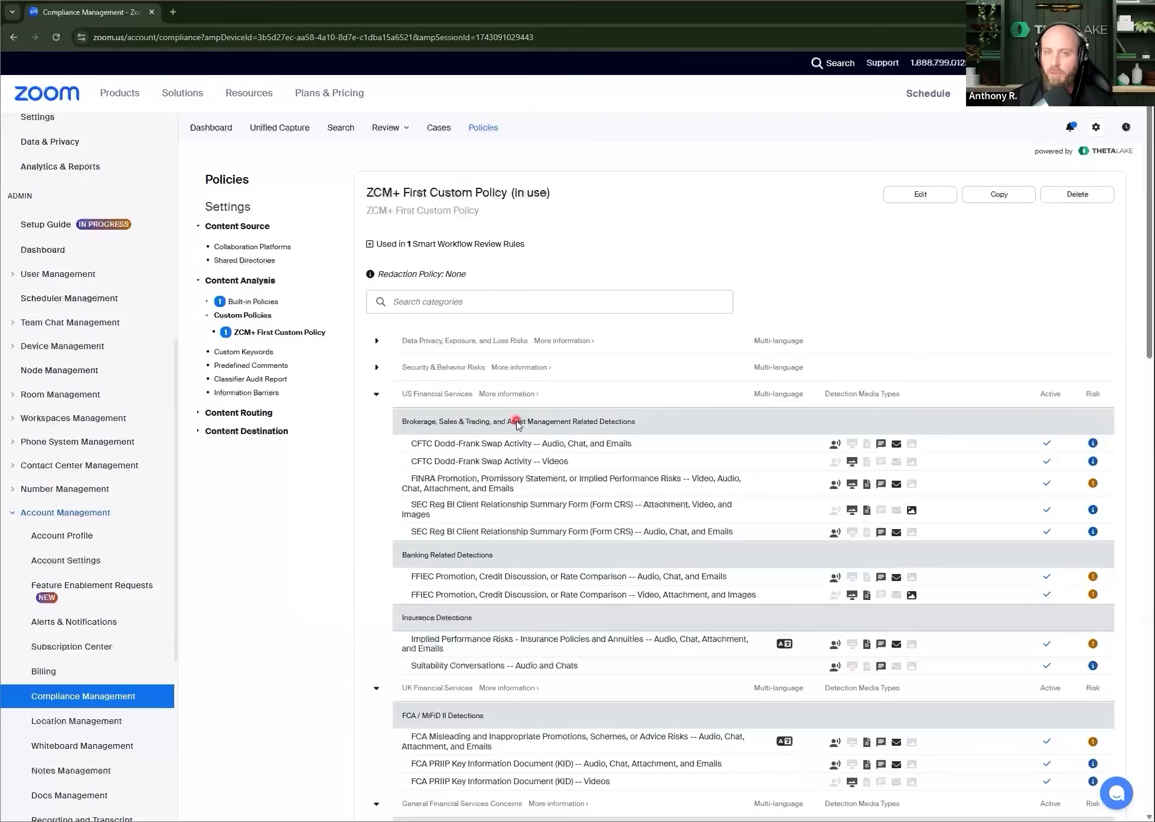
scroll(512, 489, down, 2)
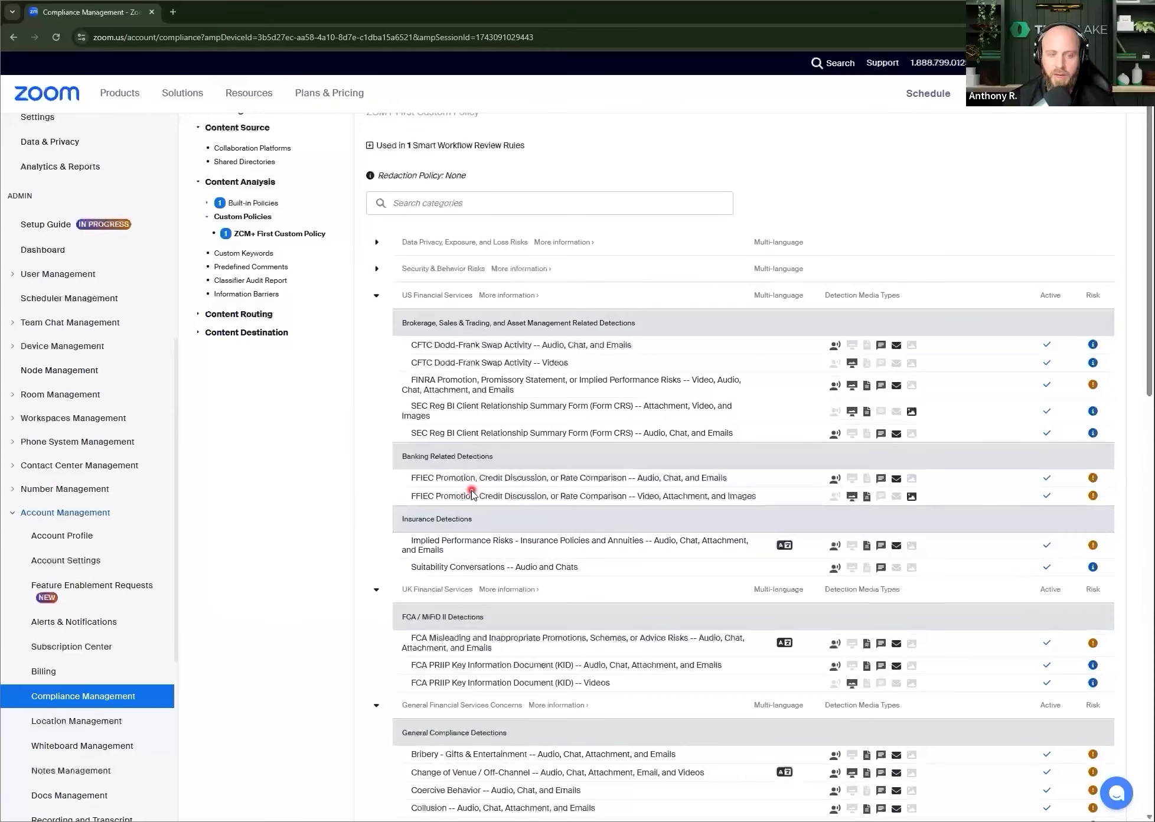
drag(444, 478, 492, 486)
scroll(490, 570, down, 1)
scroll(489, 570, down, 2)
drag(429, 542, 509, 558)
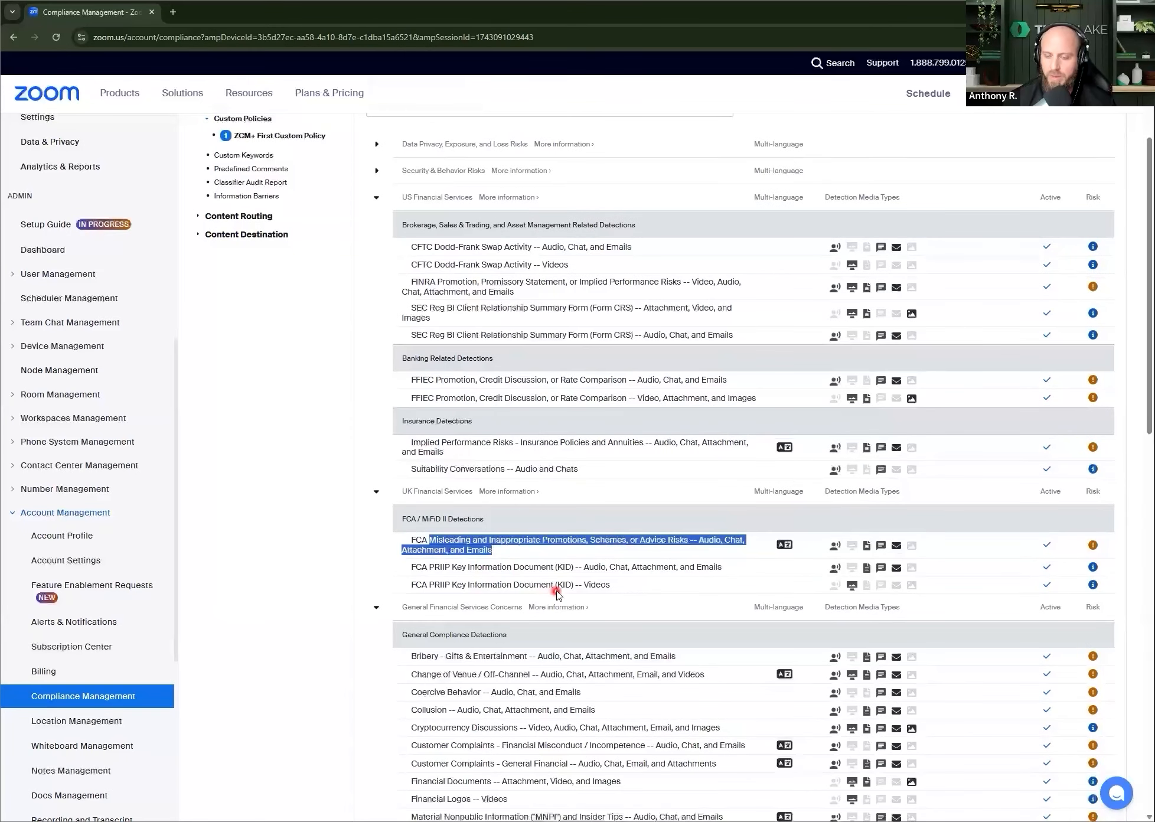
click(547, 568)
scroll(548, 568, up, 3)
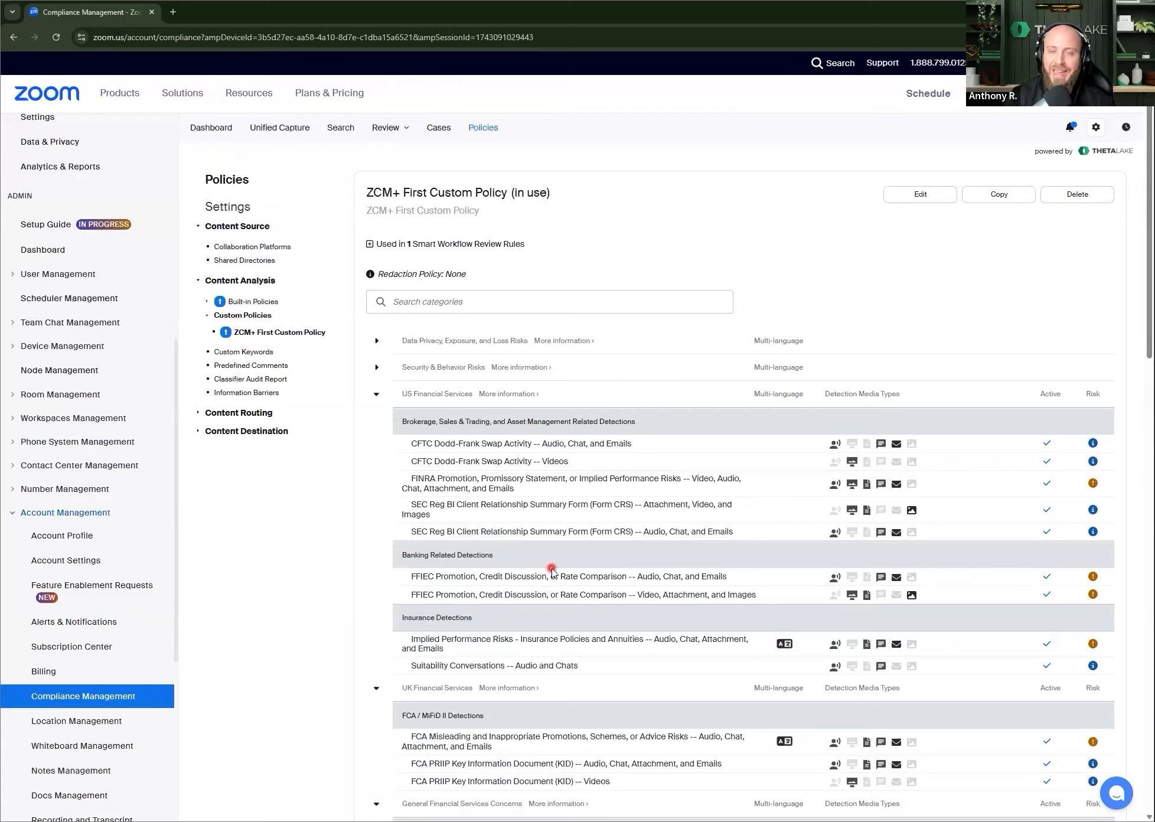
Step: Go back to the policies overview and look over the Content Analysis options
click(493, 138)
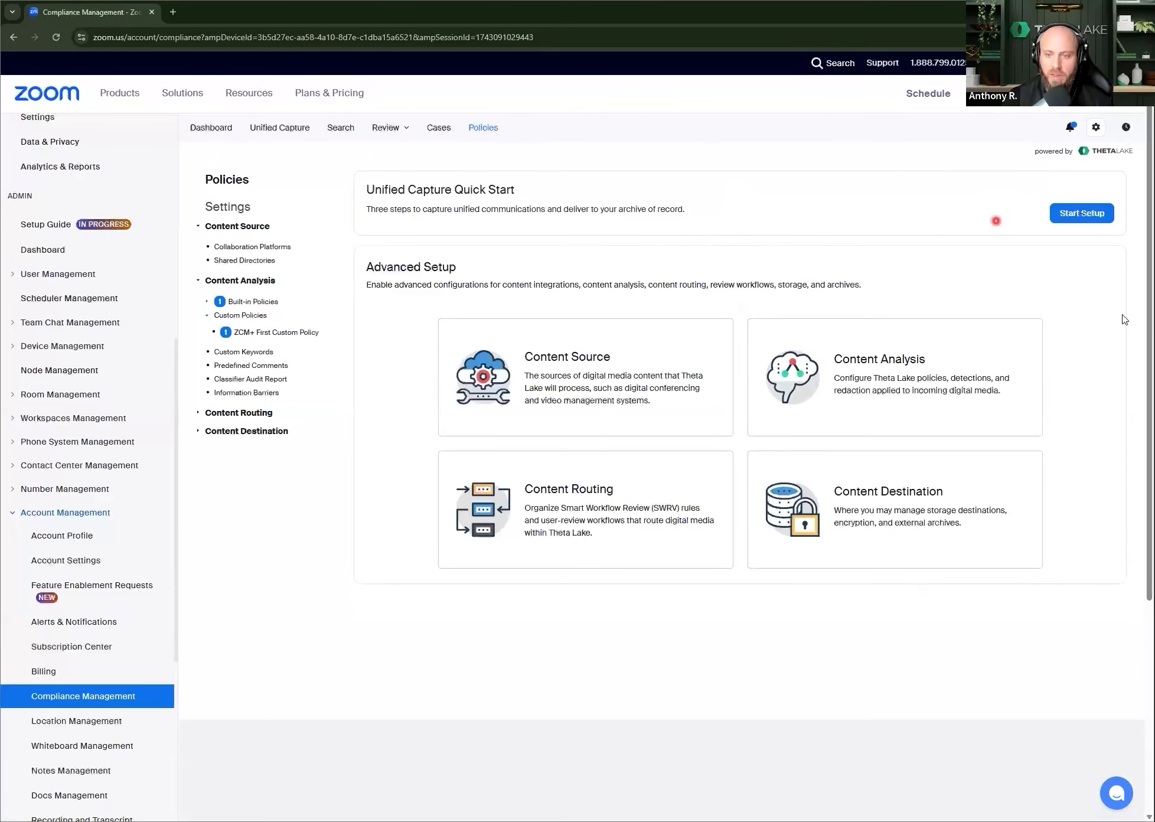
mouse_move(955, 378)
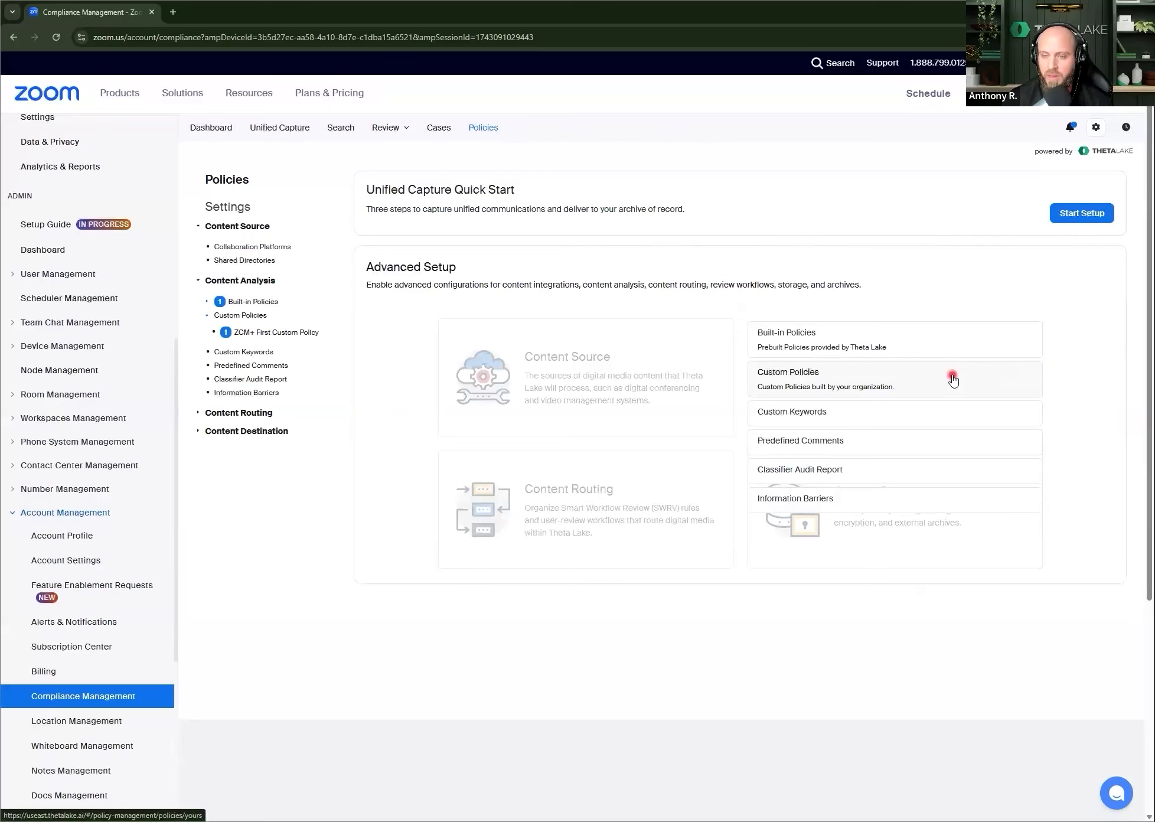
click(953, 379)
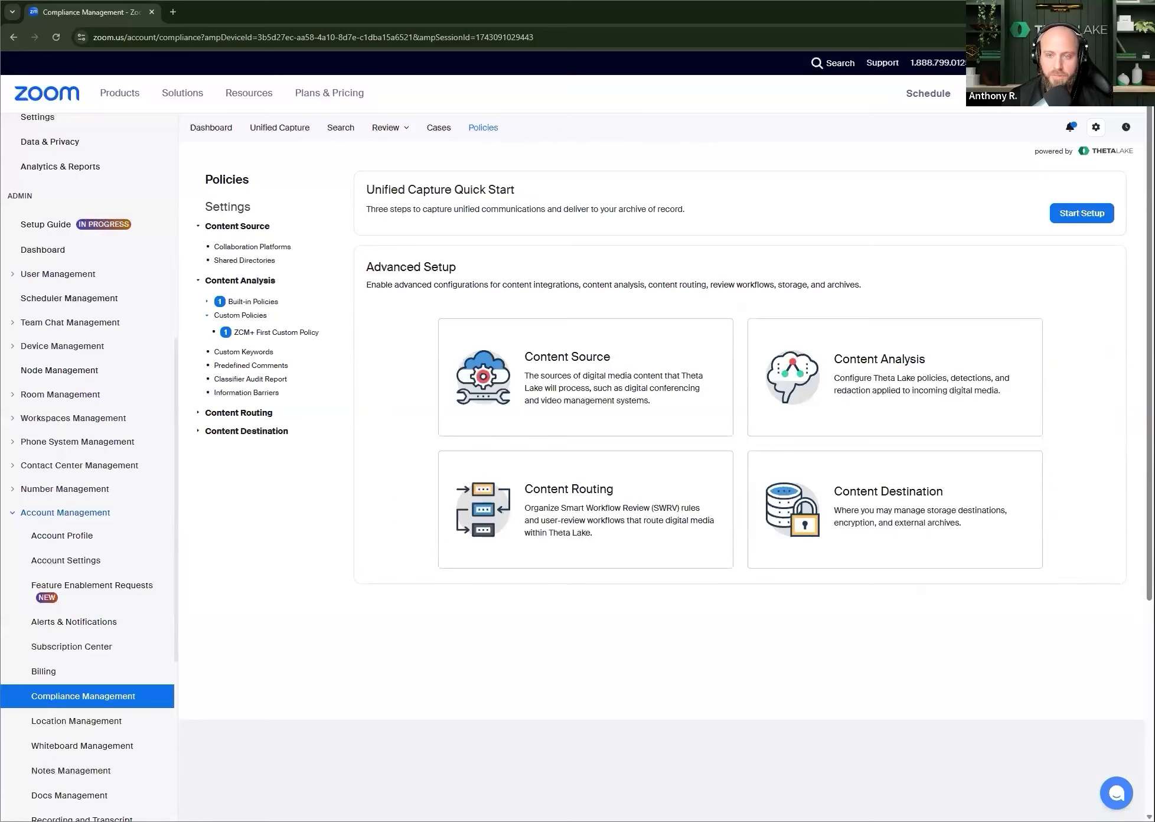
Step: Open the advanced record search and filter the results to the Zoom eComms Archive platform
click(341, 127)
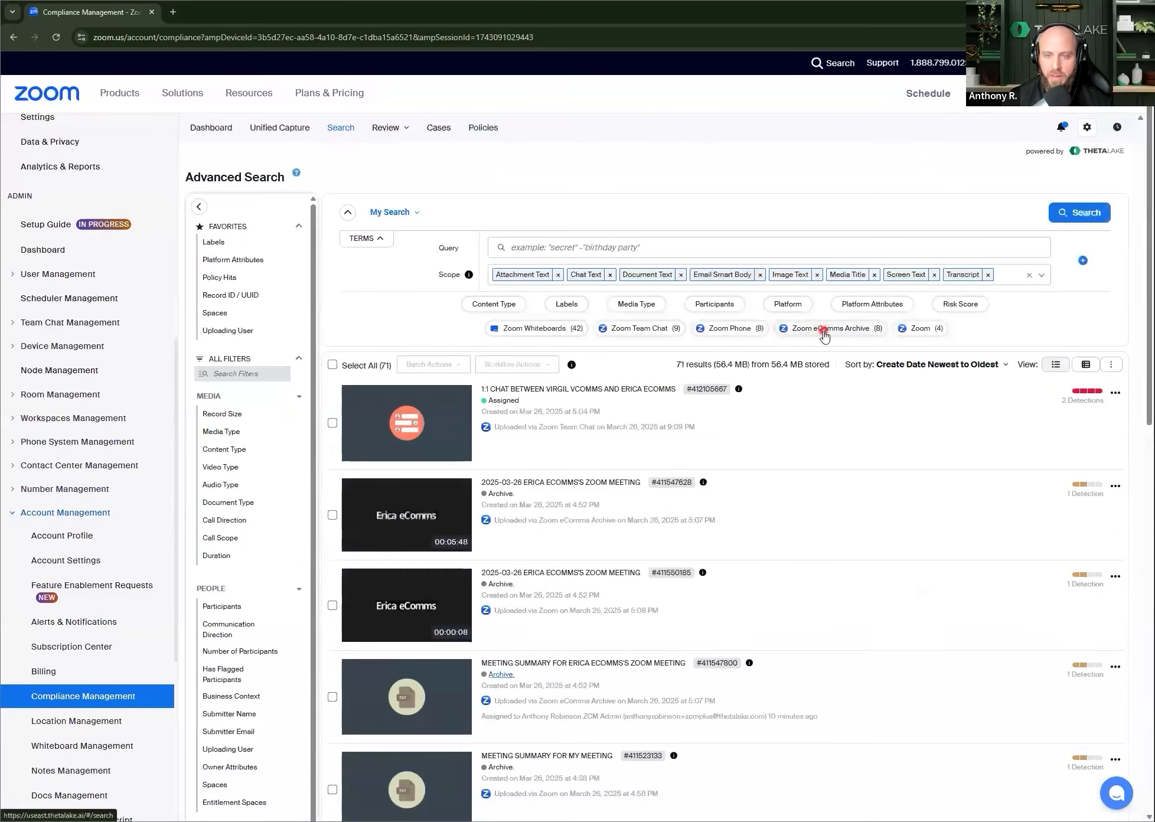
click(823, 330)
scroll(902, 373, down, 3)
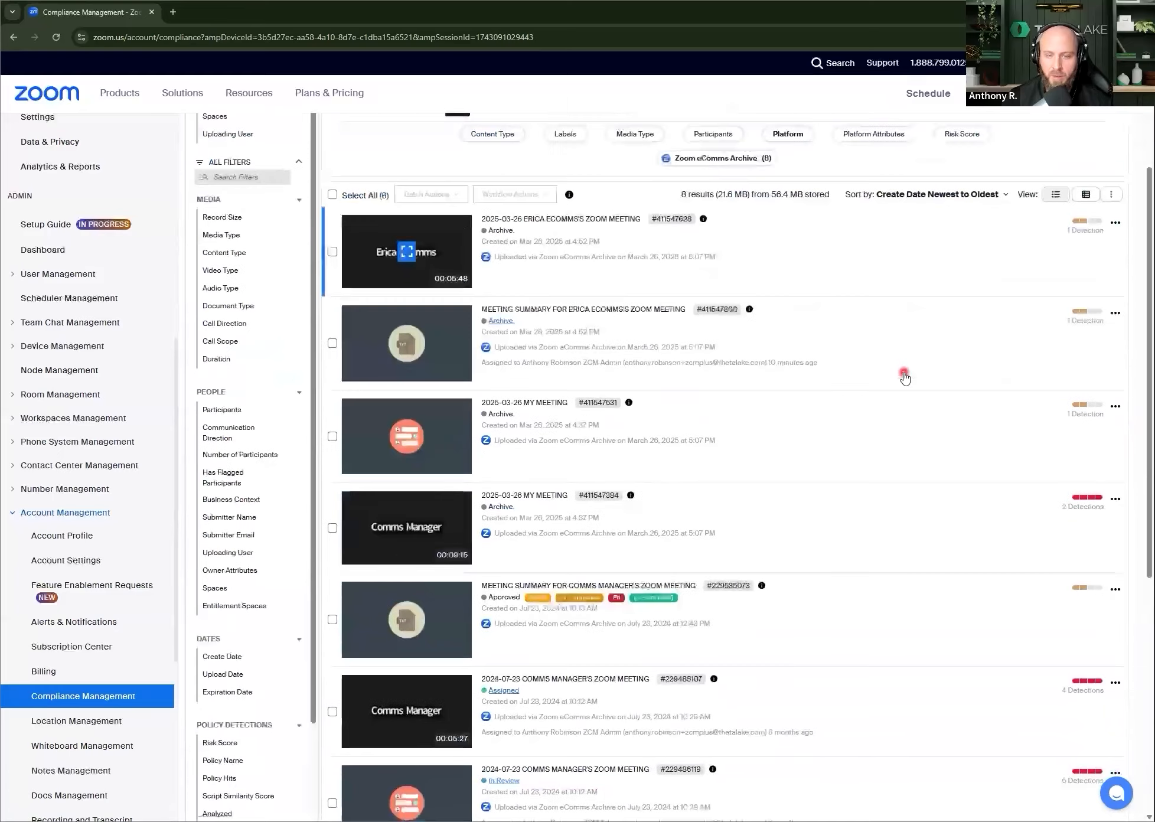
scroll(735, 354, up, 3)
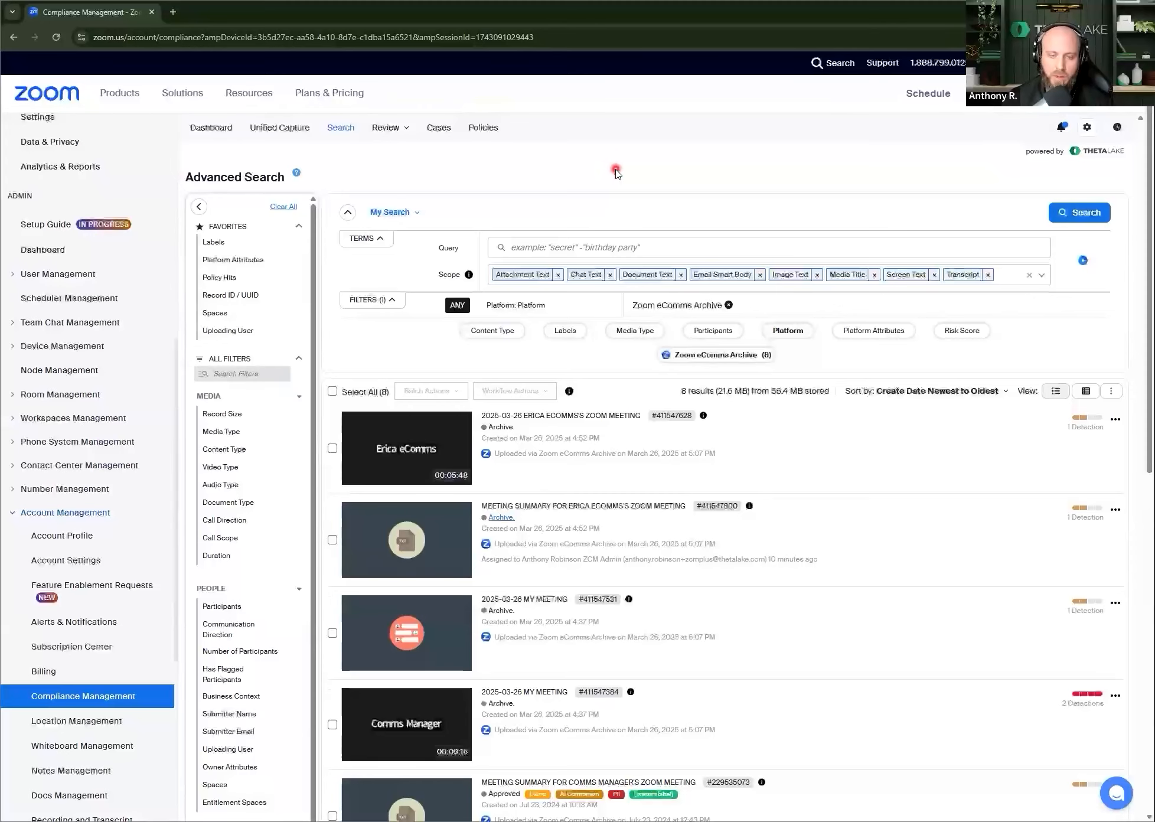
scroll(785, 247, down, 3)
scroll(786, 247, down, 3)
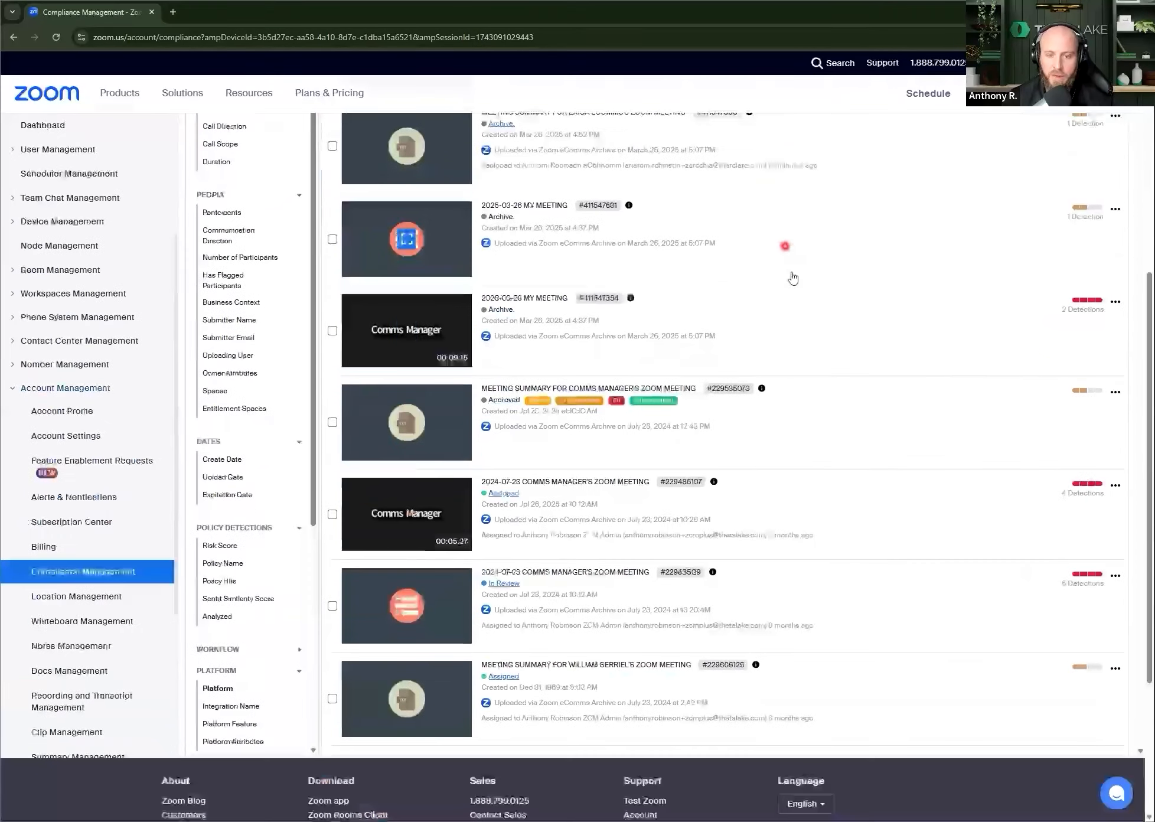
Step: Expand the approved meeting summary from Jul 23, 2024, view its label management, and close it without changes
click(504, 410)
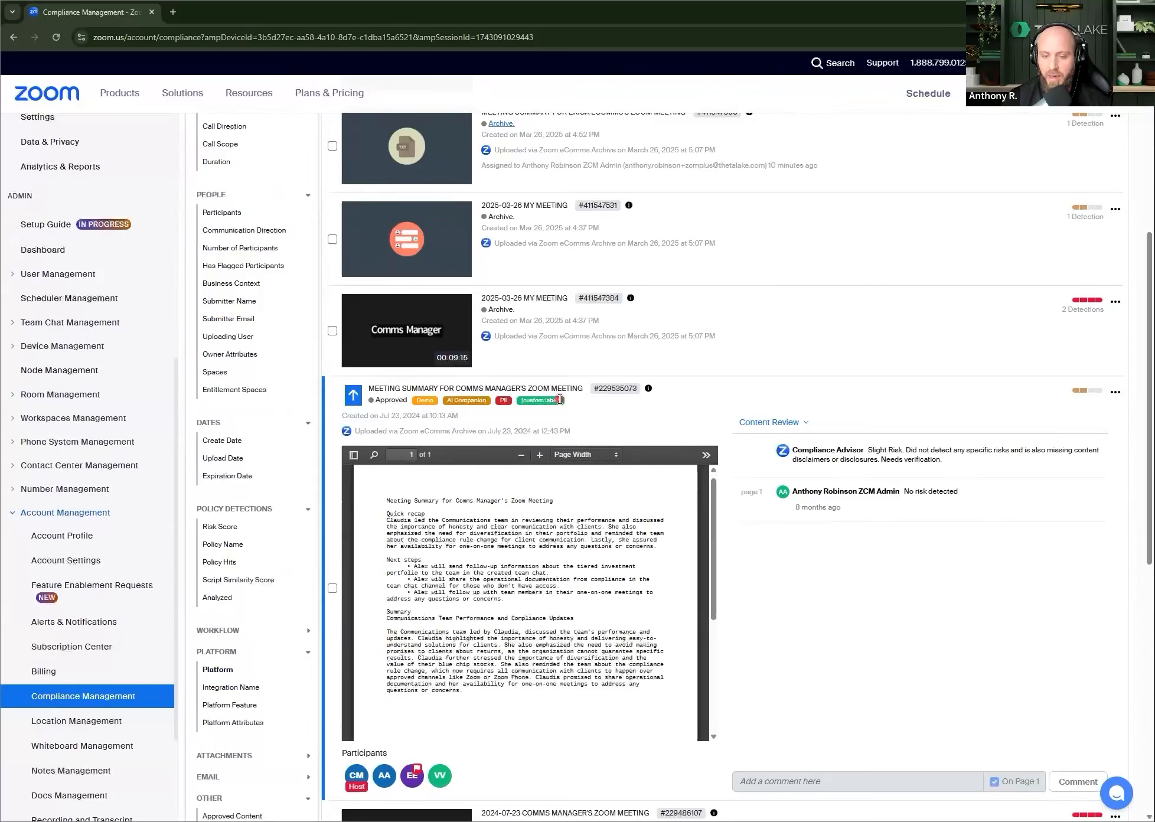
click(1115, 394)
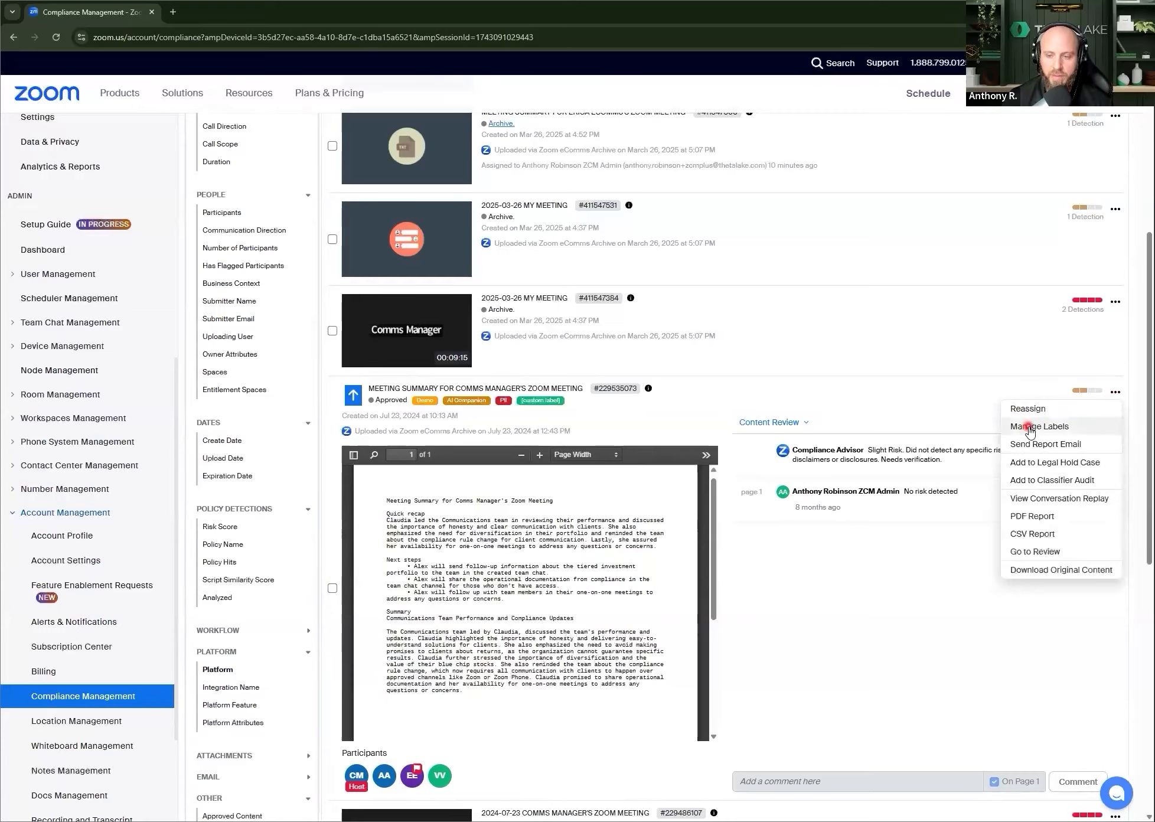
click(1030, 428)
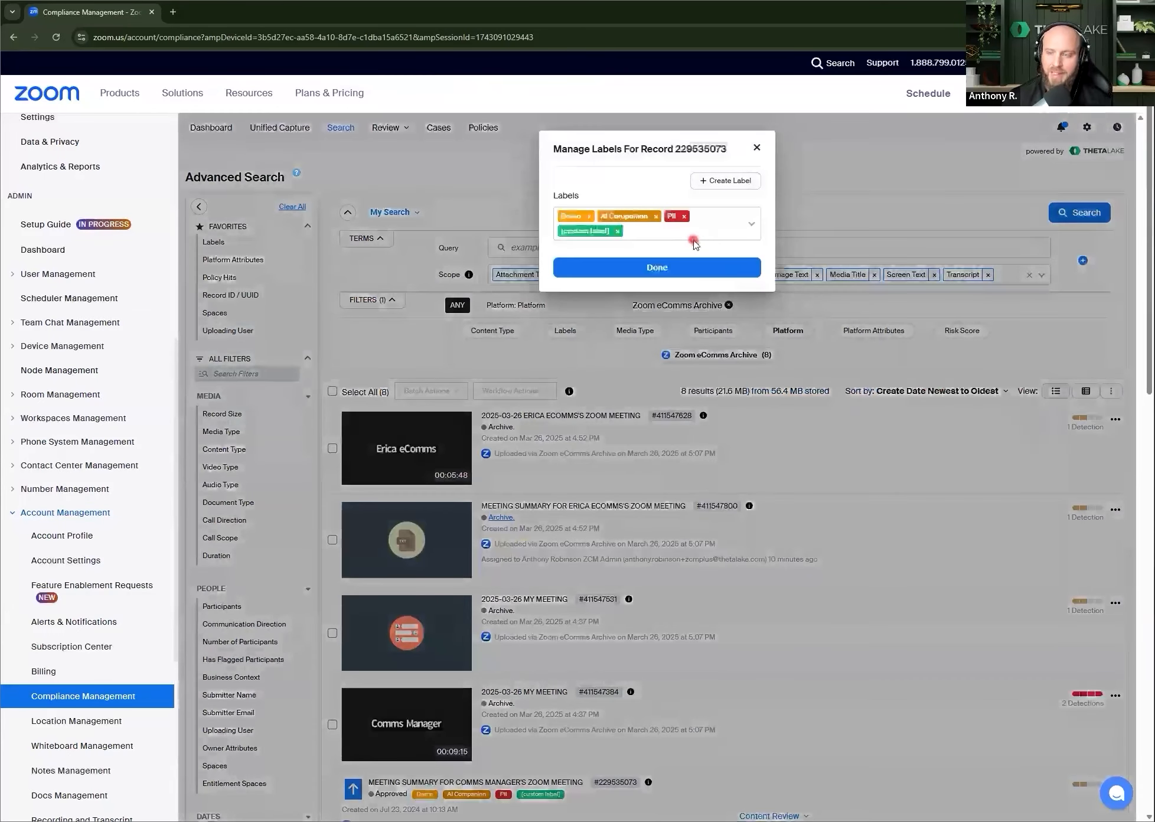
click(757, 149)
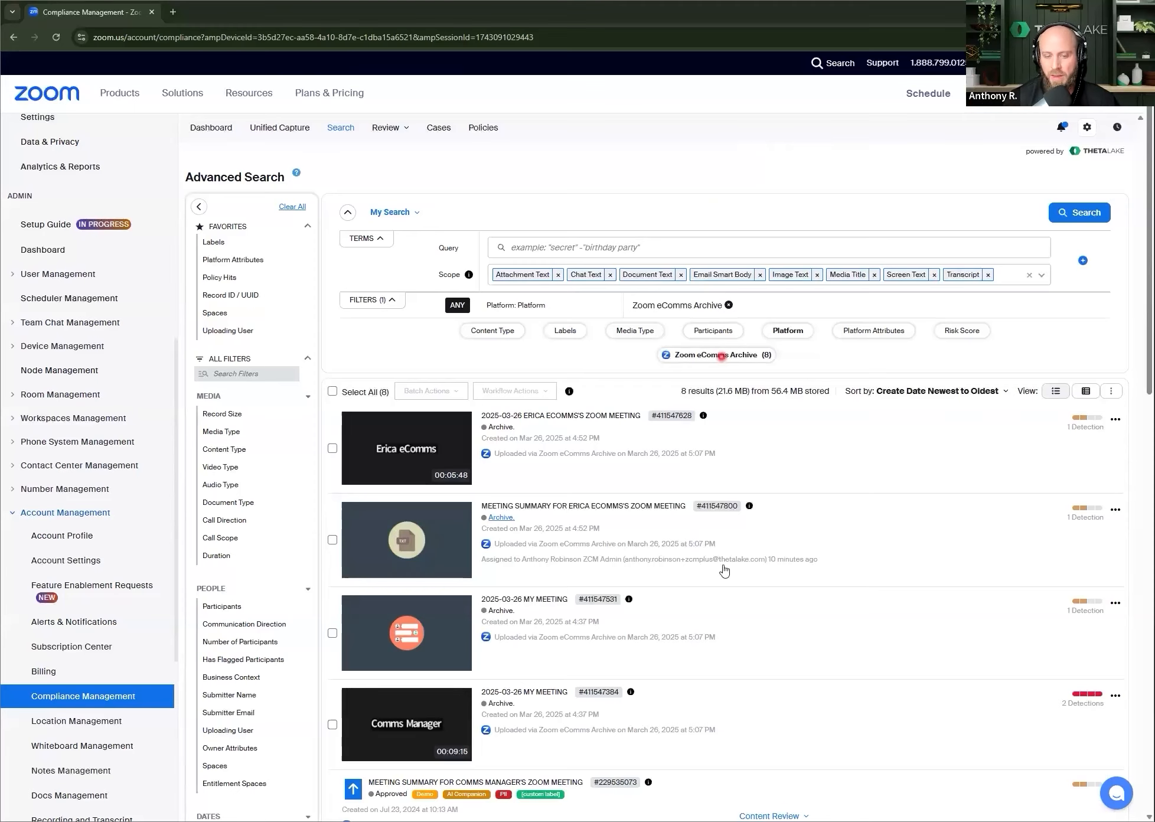
Step: Expand the 2025-03-26 My Meeting video record to view its recording and content review
scroll(724, 569, down, 8)
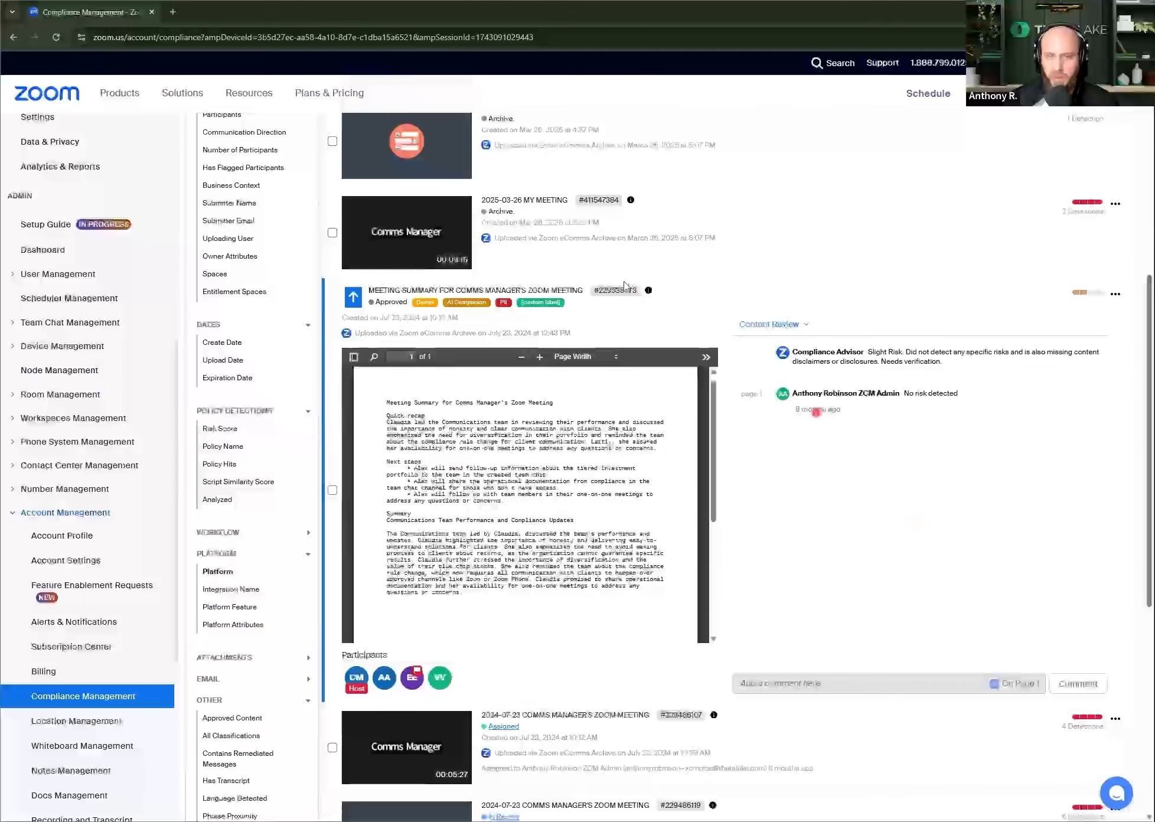
click(607, 242)
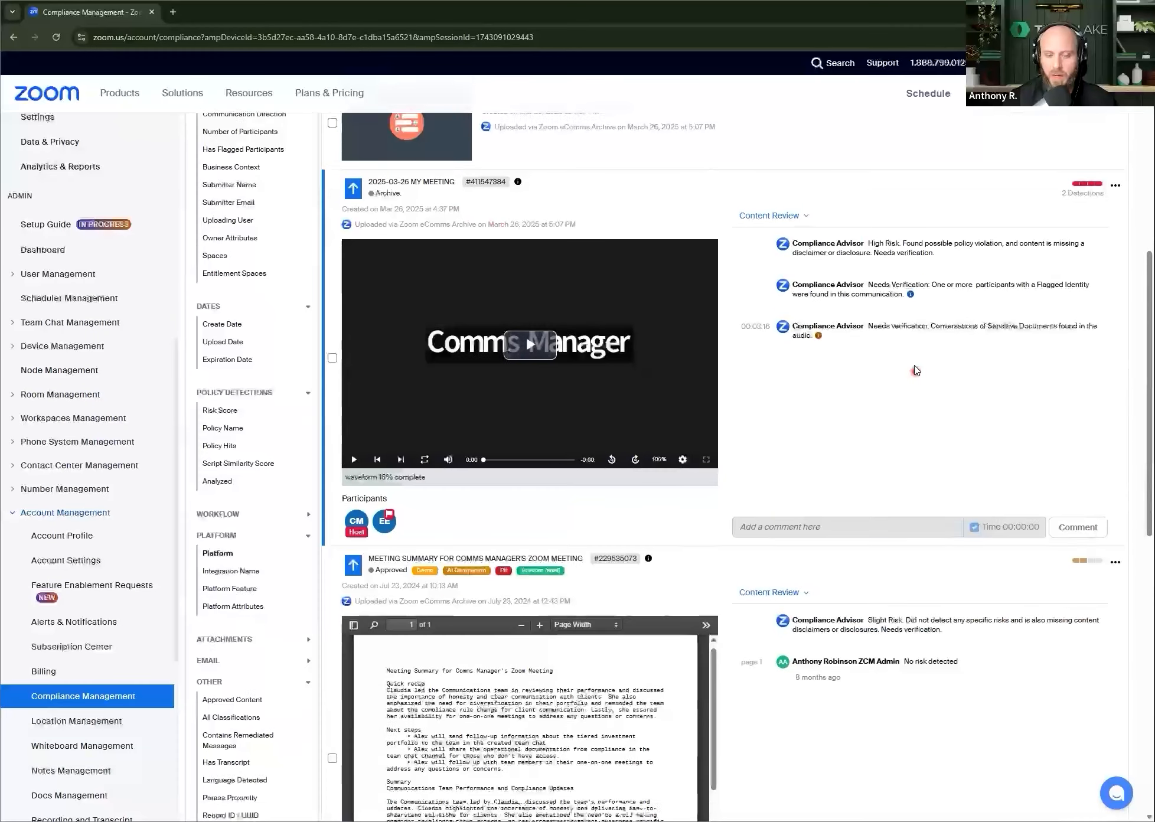
scroll(567, 596, down, 2)
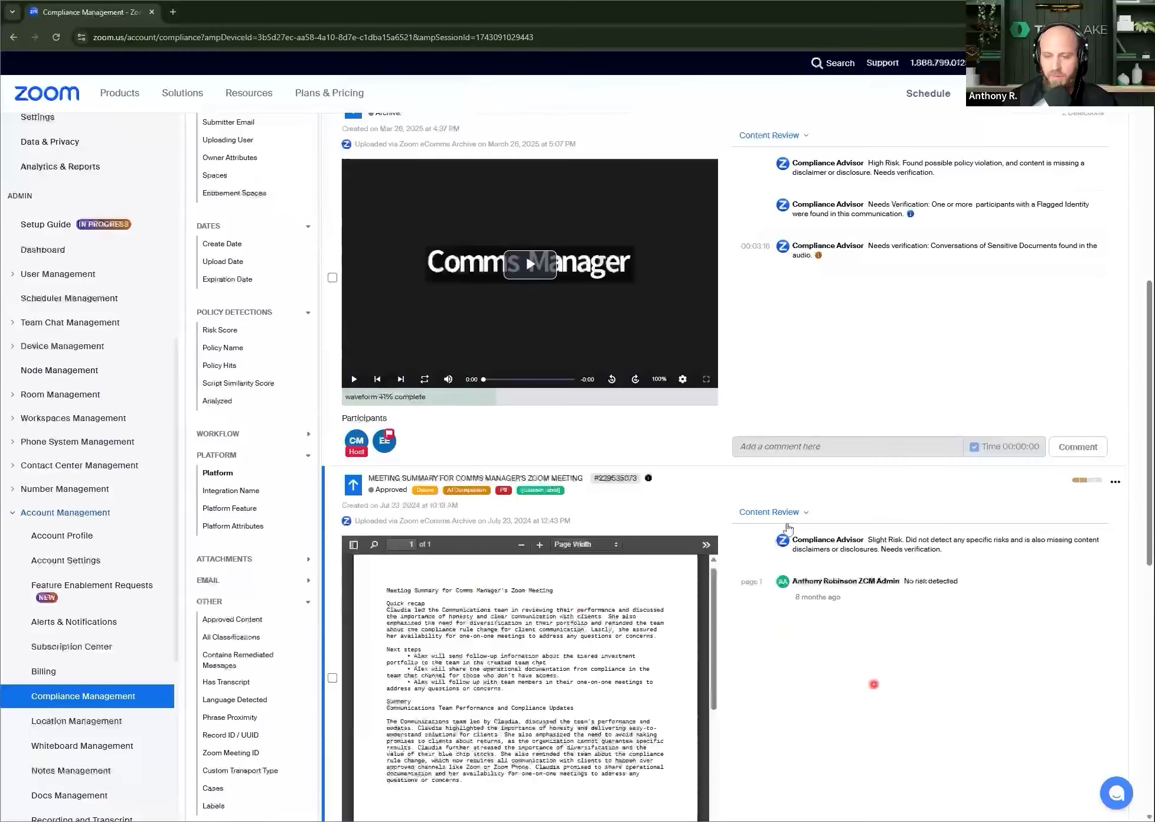
Step: Switch the approved meeting summary from Content Review to Participants and examine the join and leave times
click(771, 512)
click(763, 593)
scroll(919, 482, down, 2)
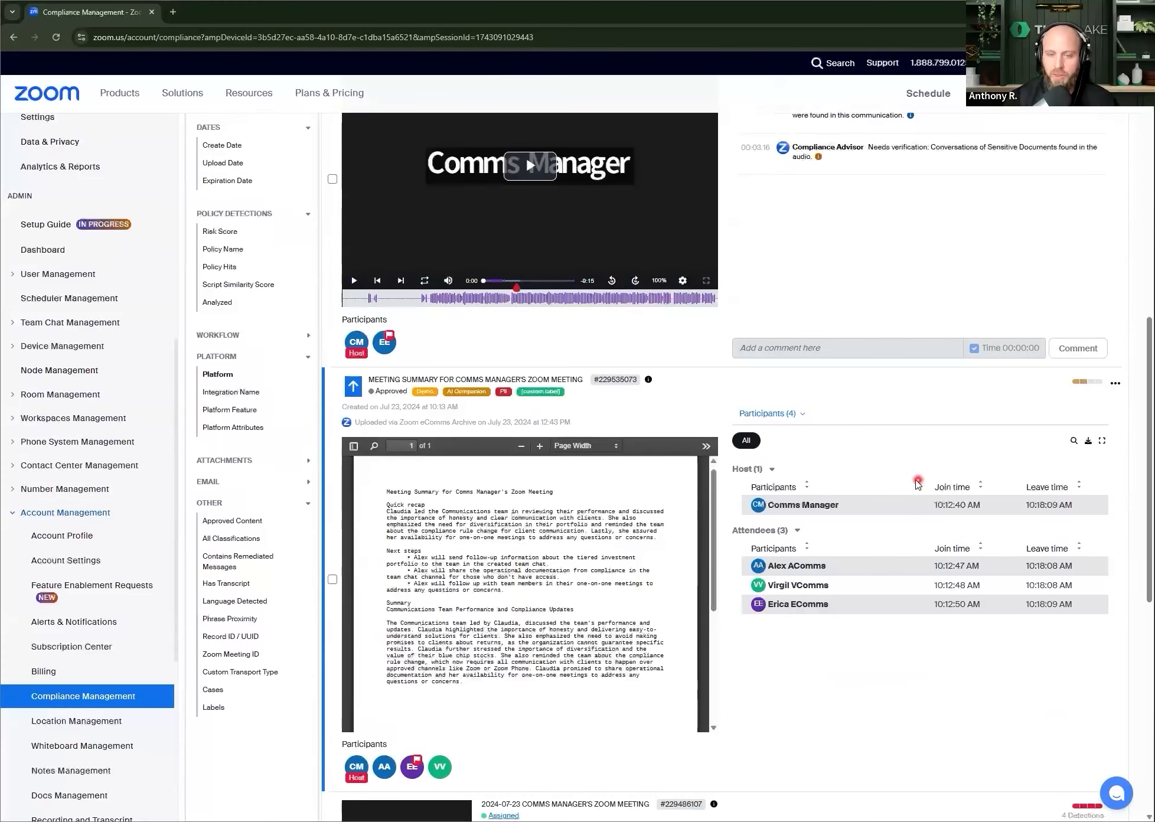
mouse_move(805, 504)
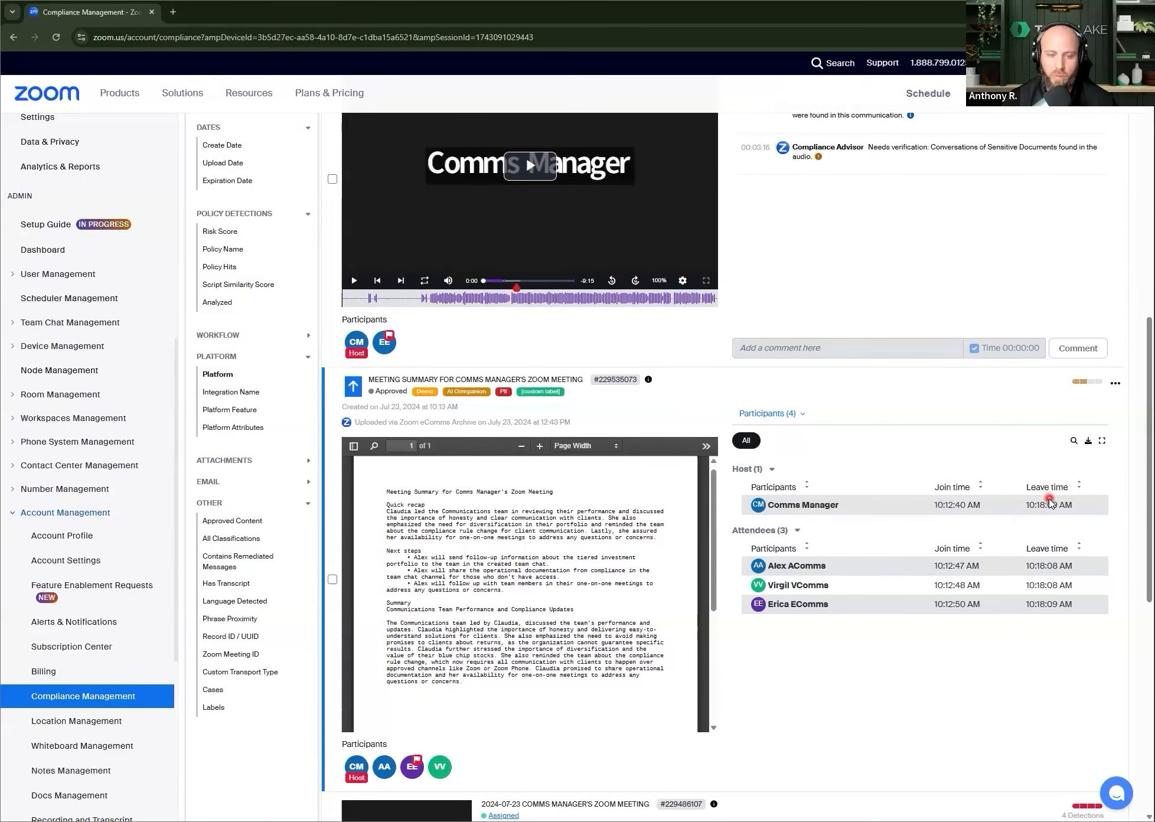
Step: Examine the Compliance Advisor findings in the 2025-03-26 My Meeting video's content review, including the sensitive documents detection
scroll(1045, 496, up, 5)
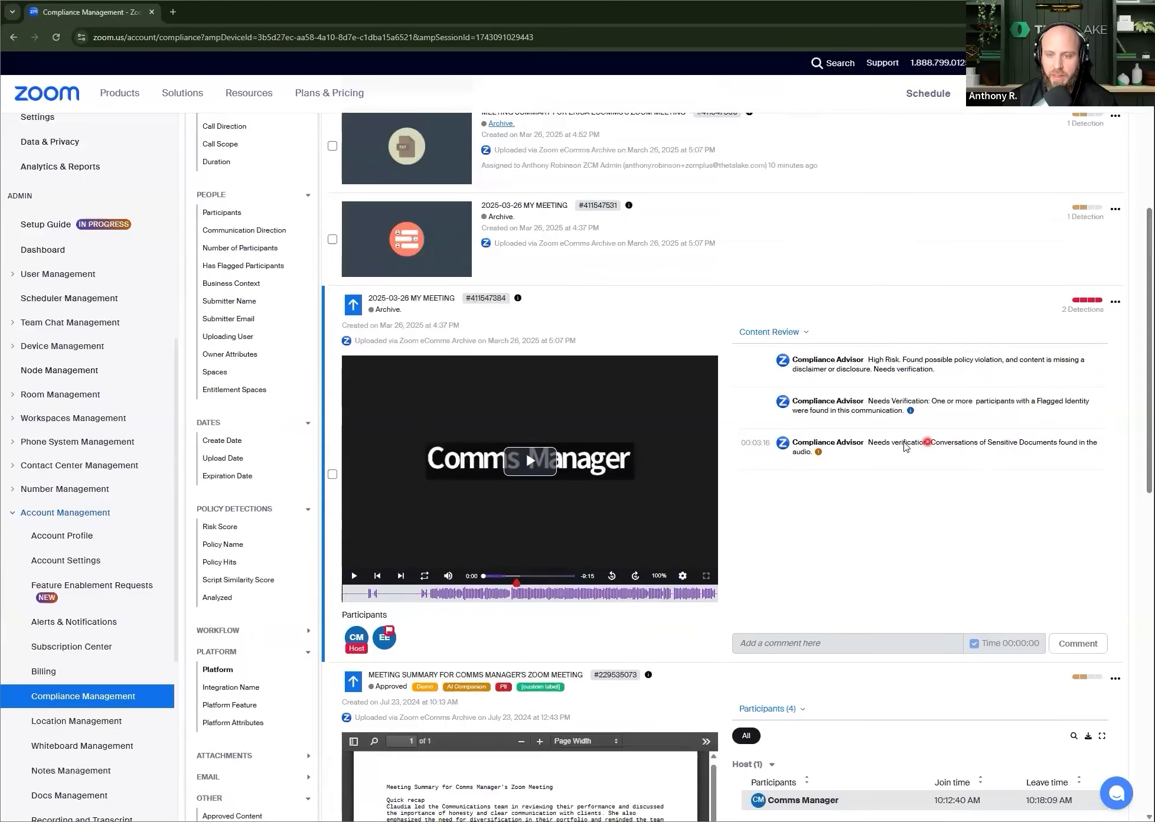
drag(883, 443, 1031, 524)
click(997, 533)
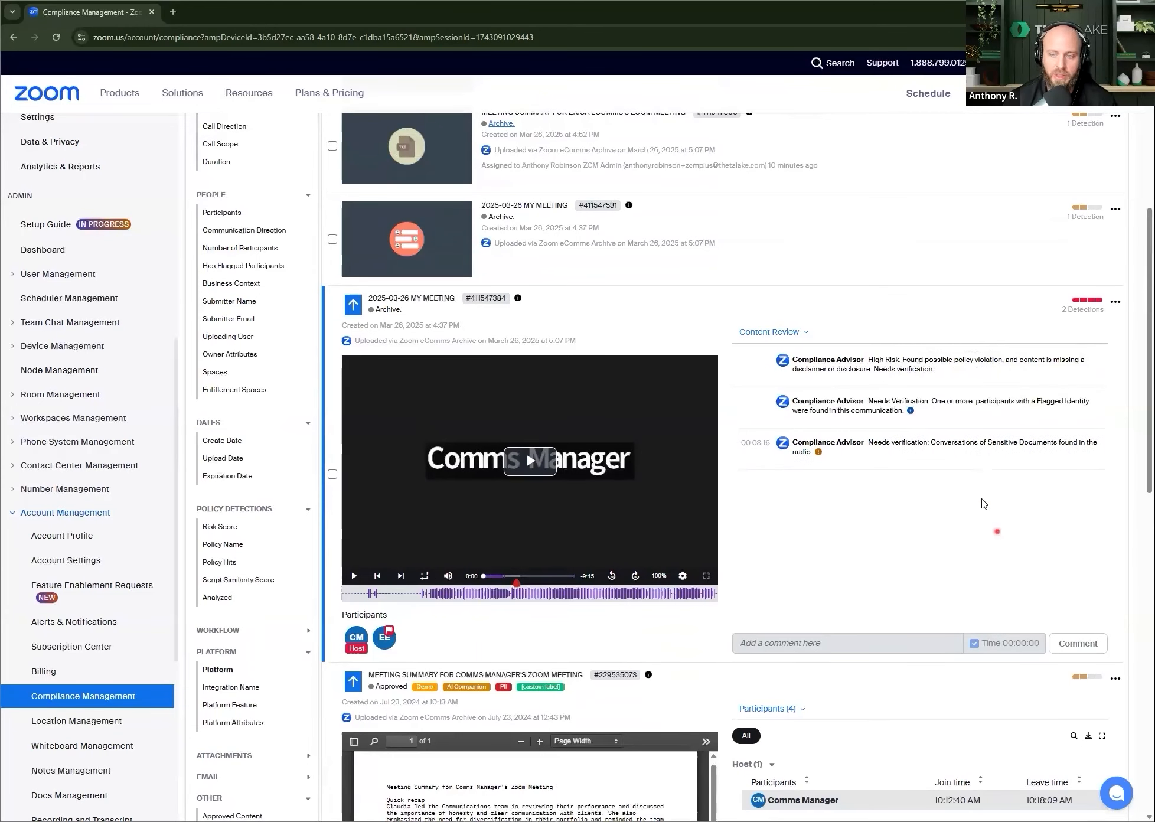
Step: Jump the 2025-03-26 My Meeting video to the sensitive documents detection at 00:03:16 and read the record's transcript around that point
click(756, 443)
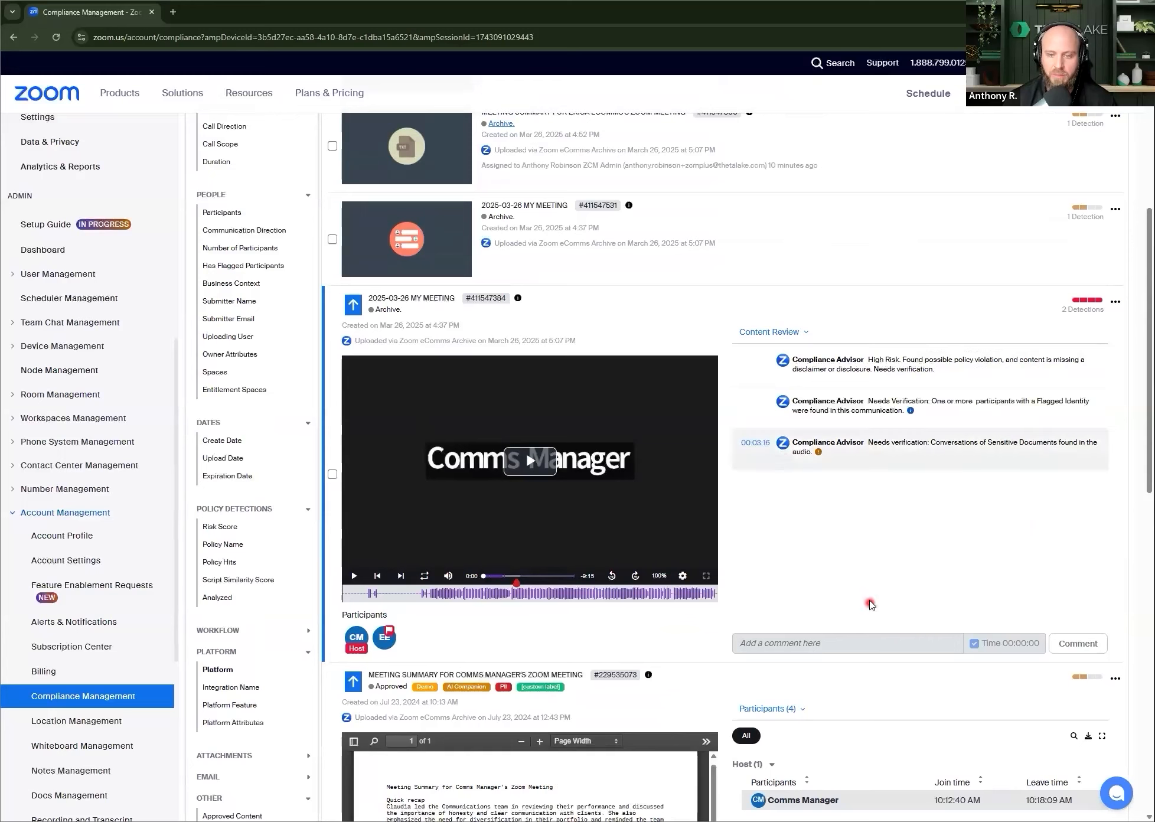
click(754, 442)
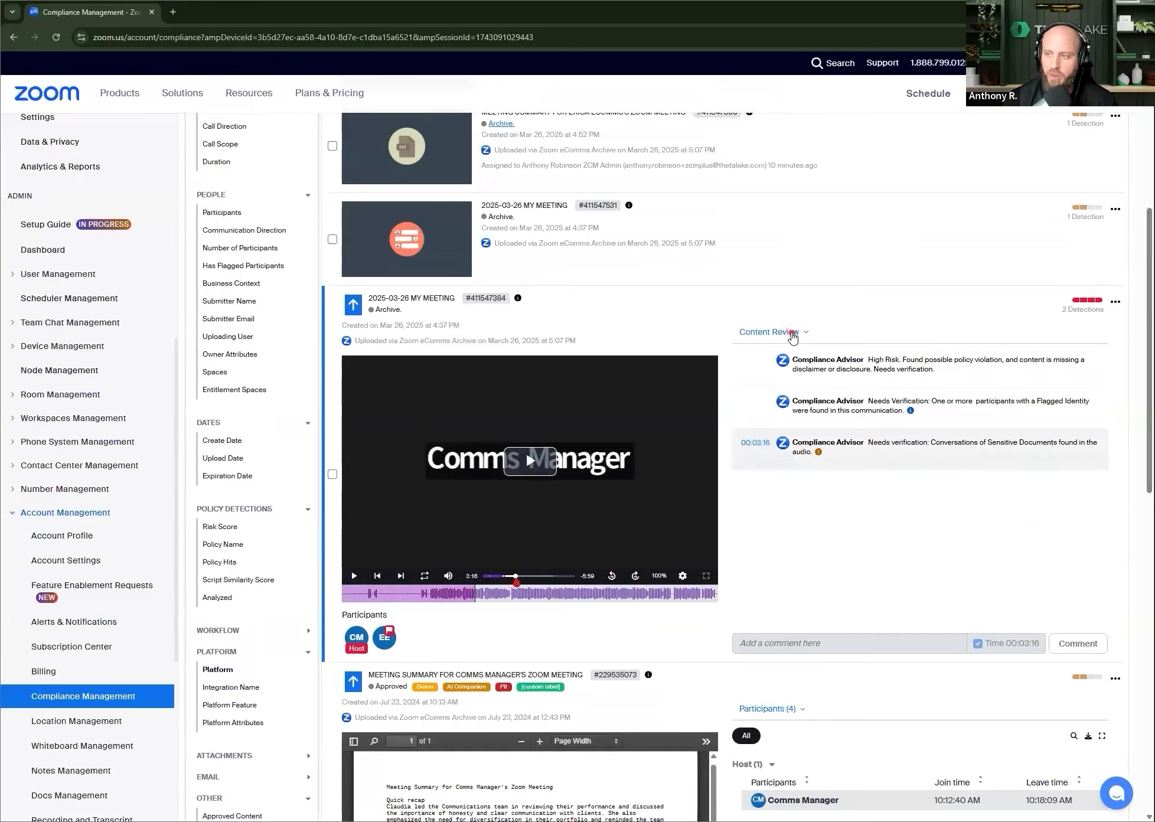
click(791, 334)
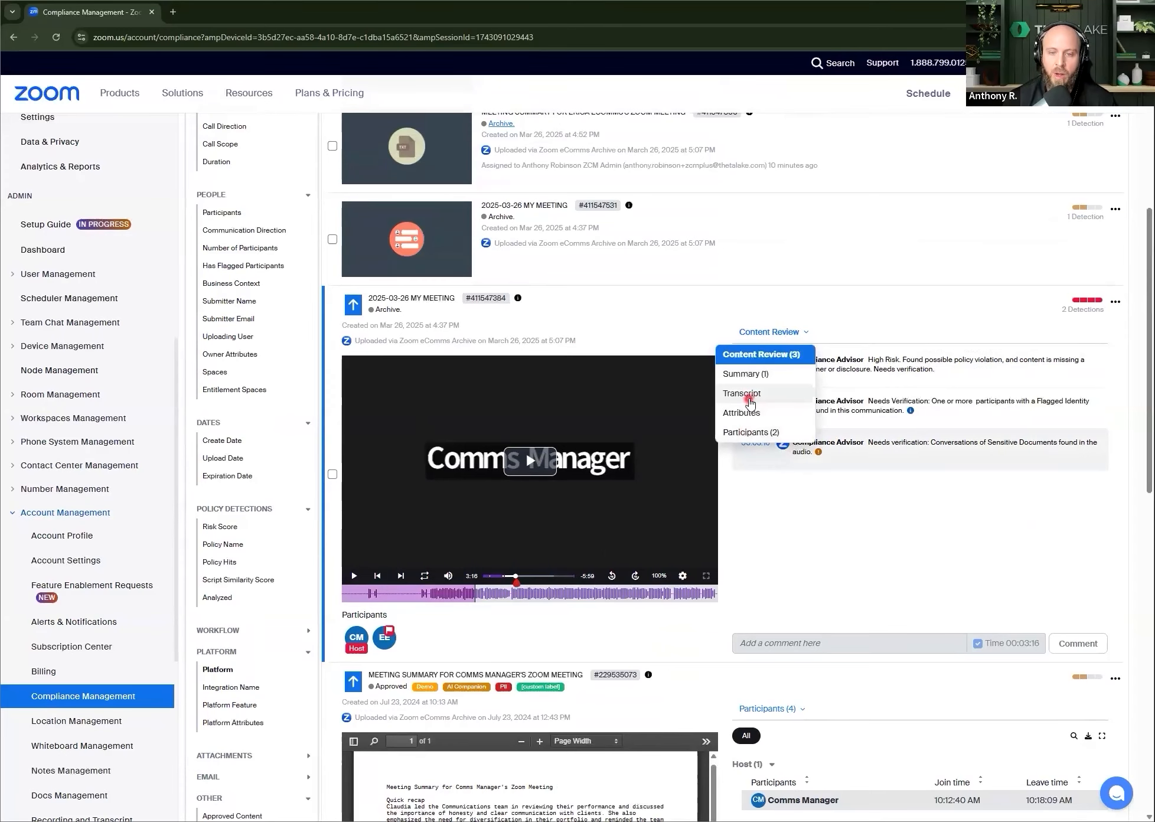
click(747, 395)
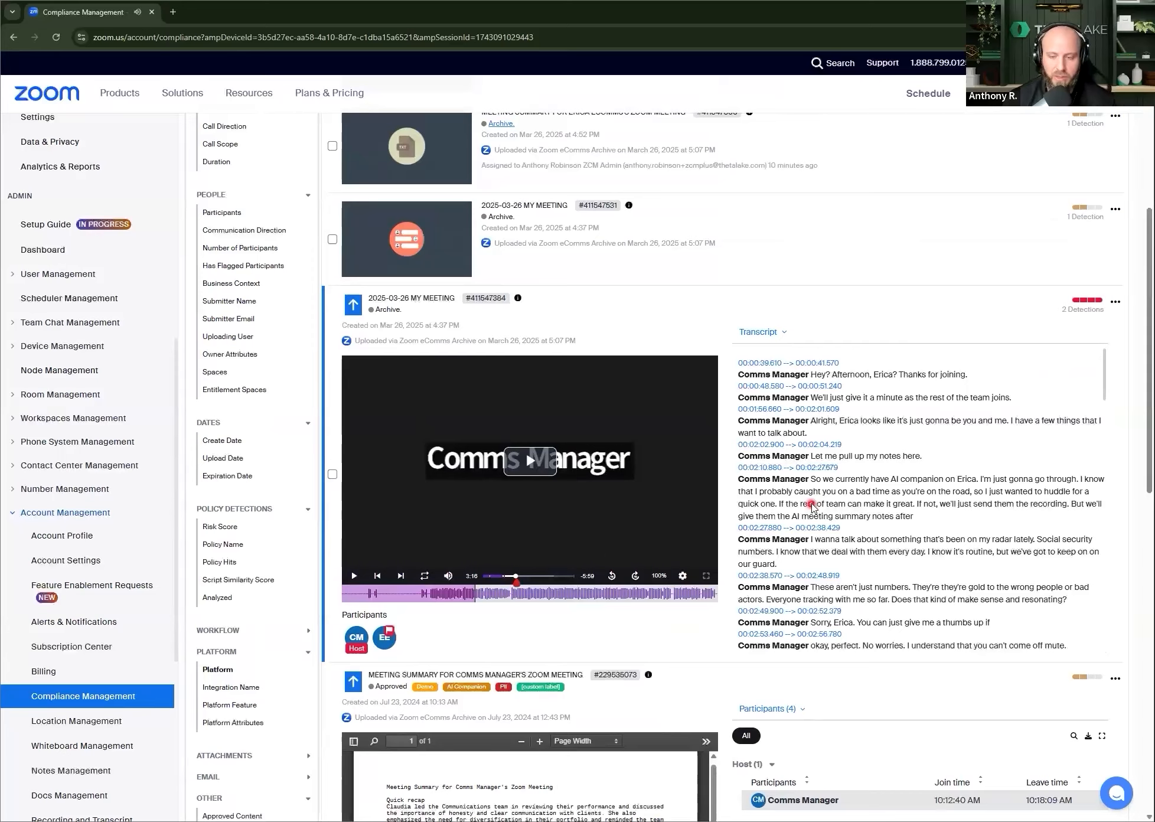
scroll(789, 585, down, 8)
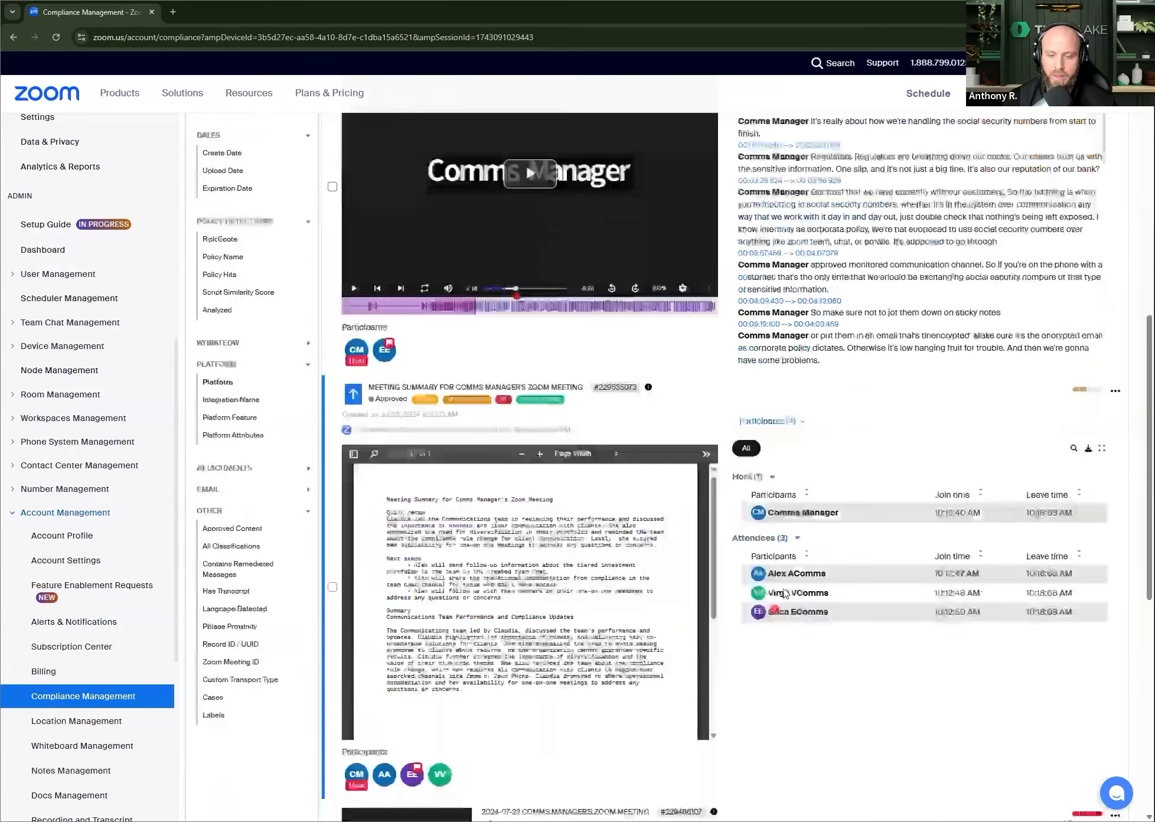
drag(406, 380, 606, 378)
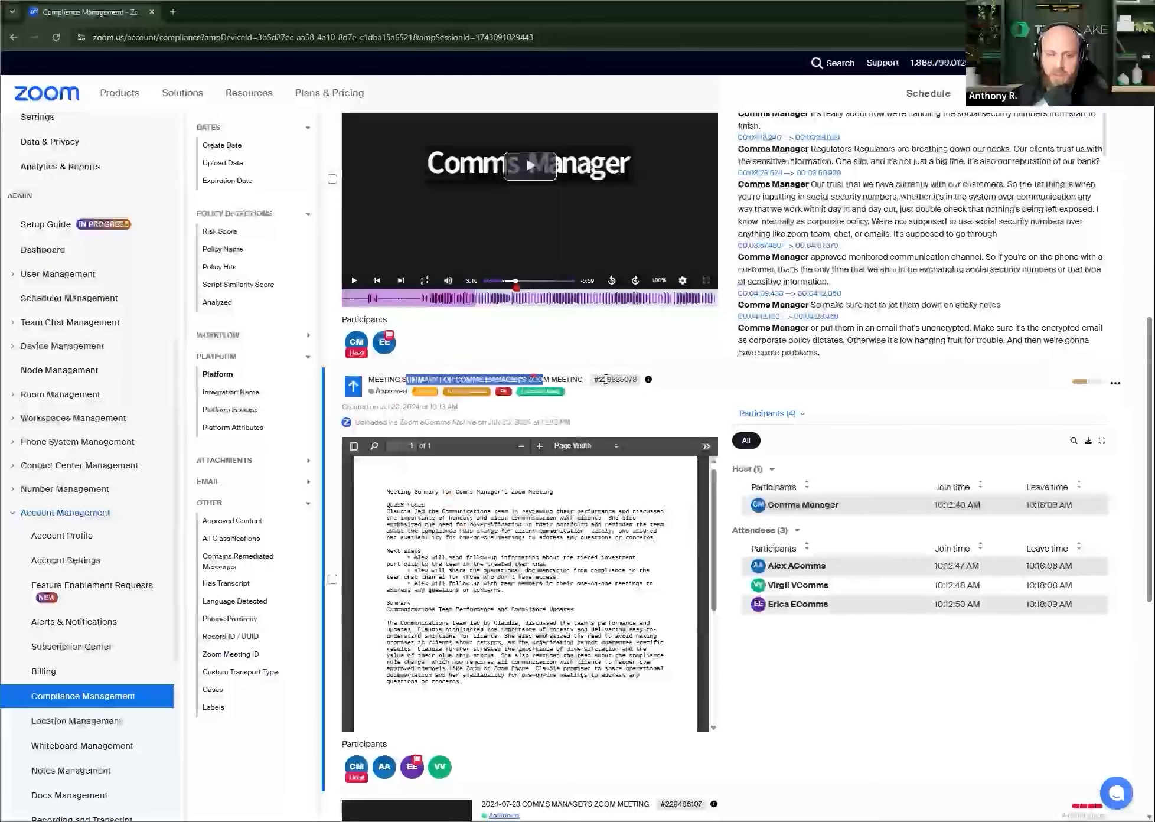
click(694, 395)
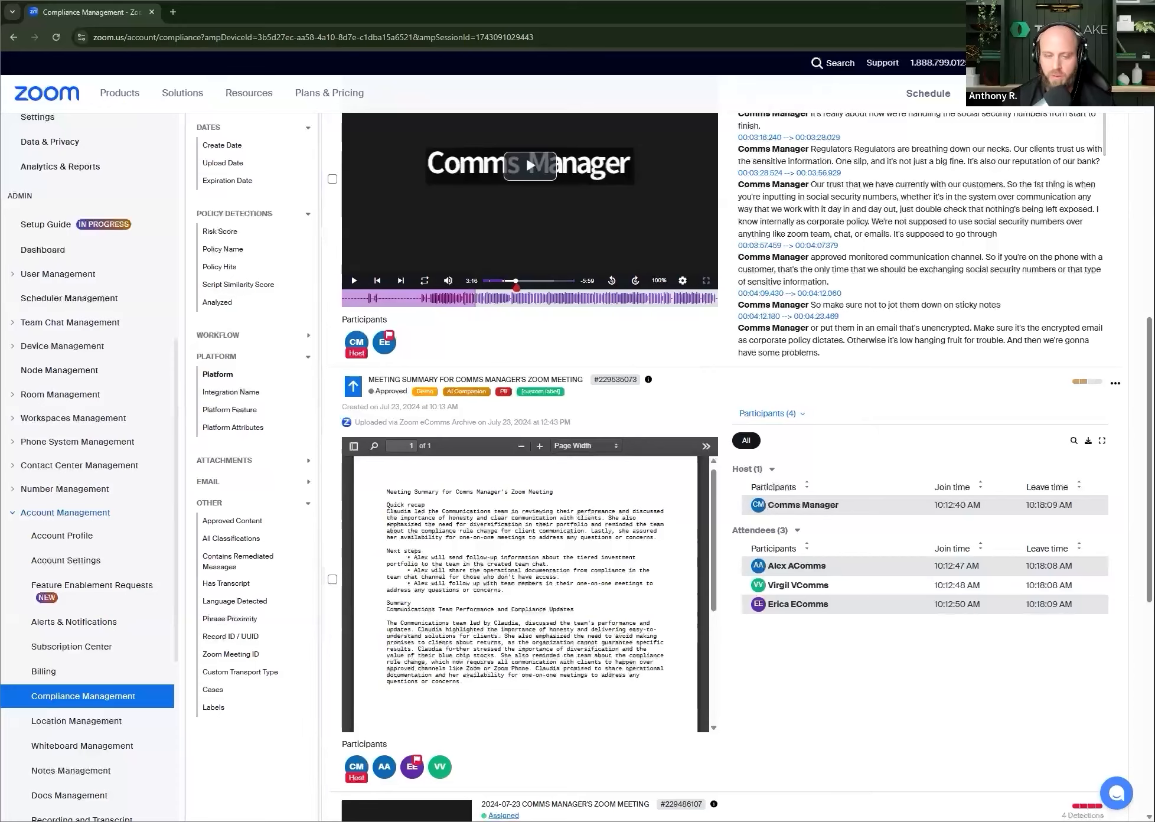
scroll(974, 508, up, 5)
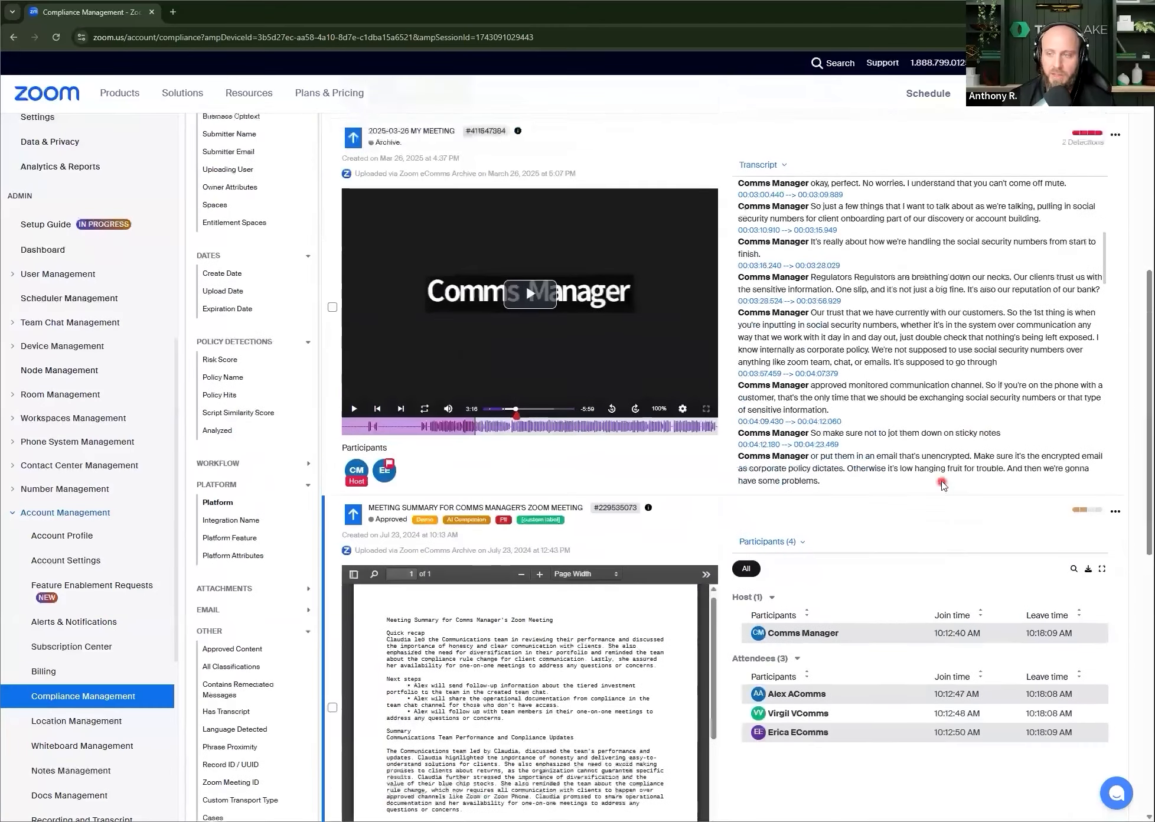
Step: Select all search results, view the Export Records batch options, and close them without exporting
scroll(694, 407, up, 6)
click(568, 245)
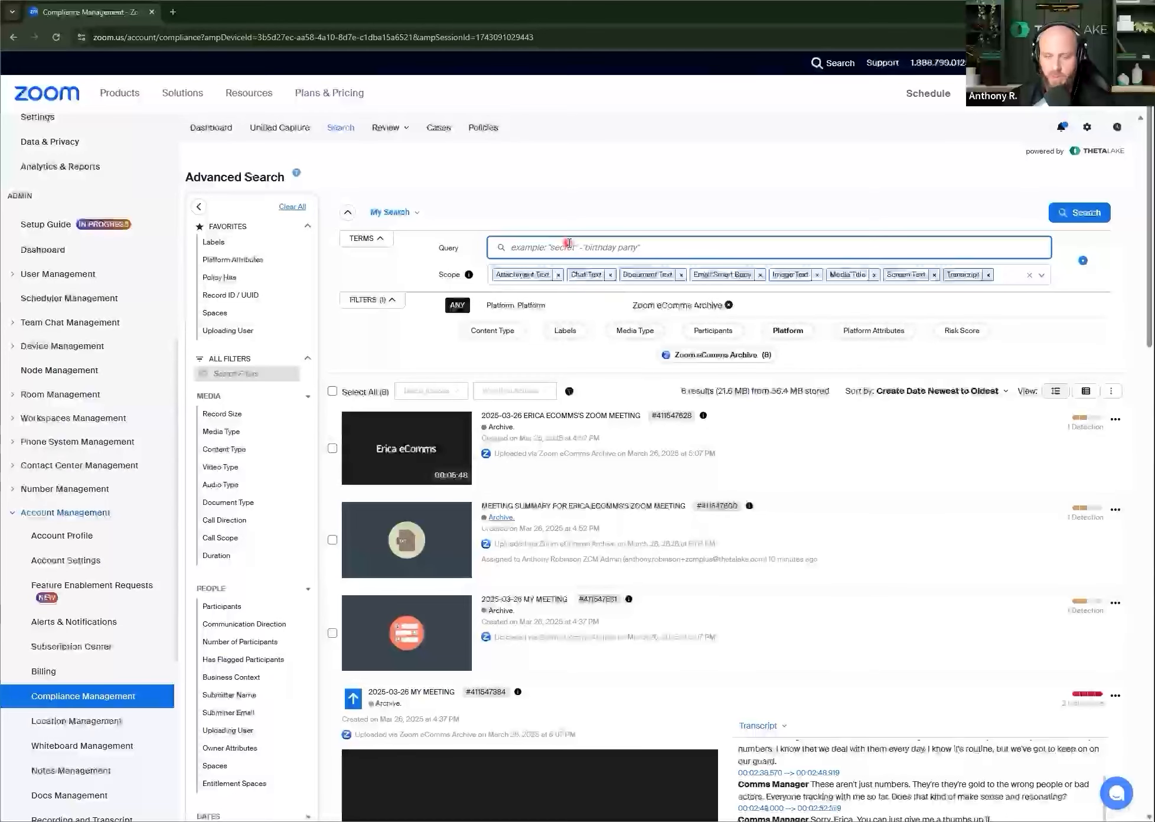
click(332, 393)
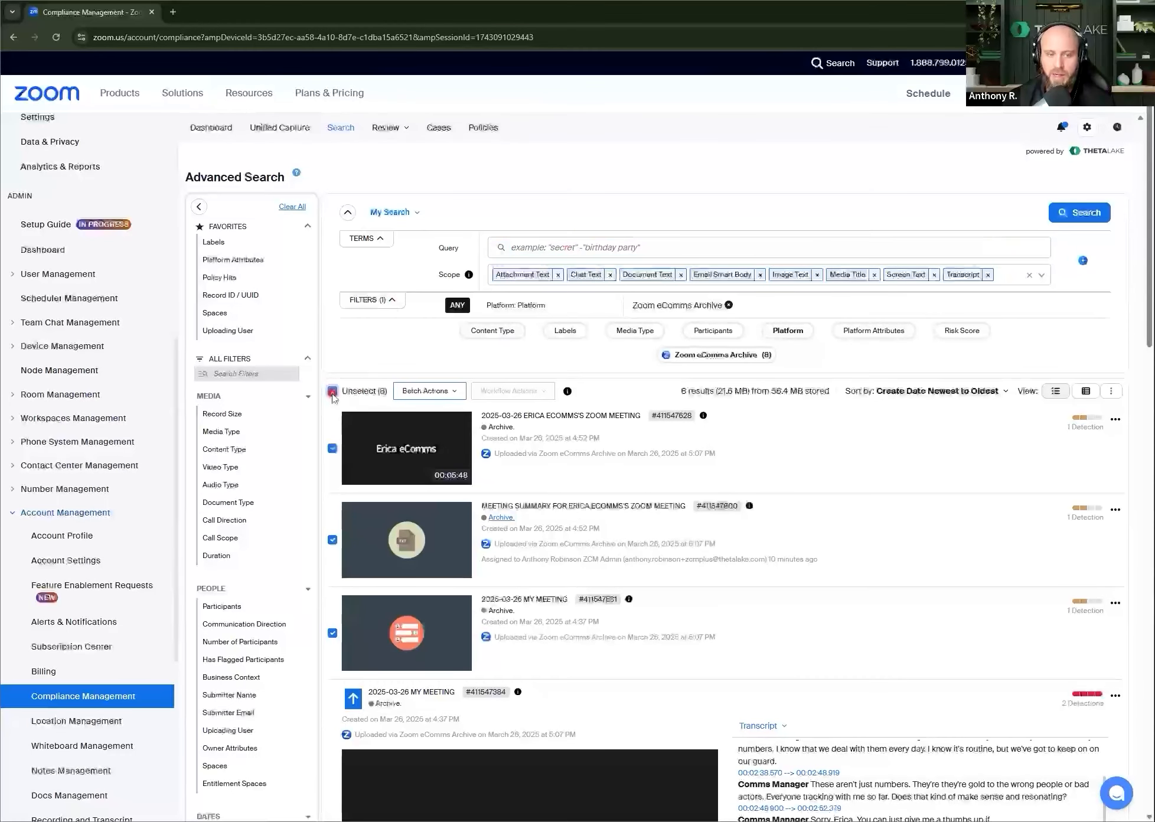
click(458, 392)
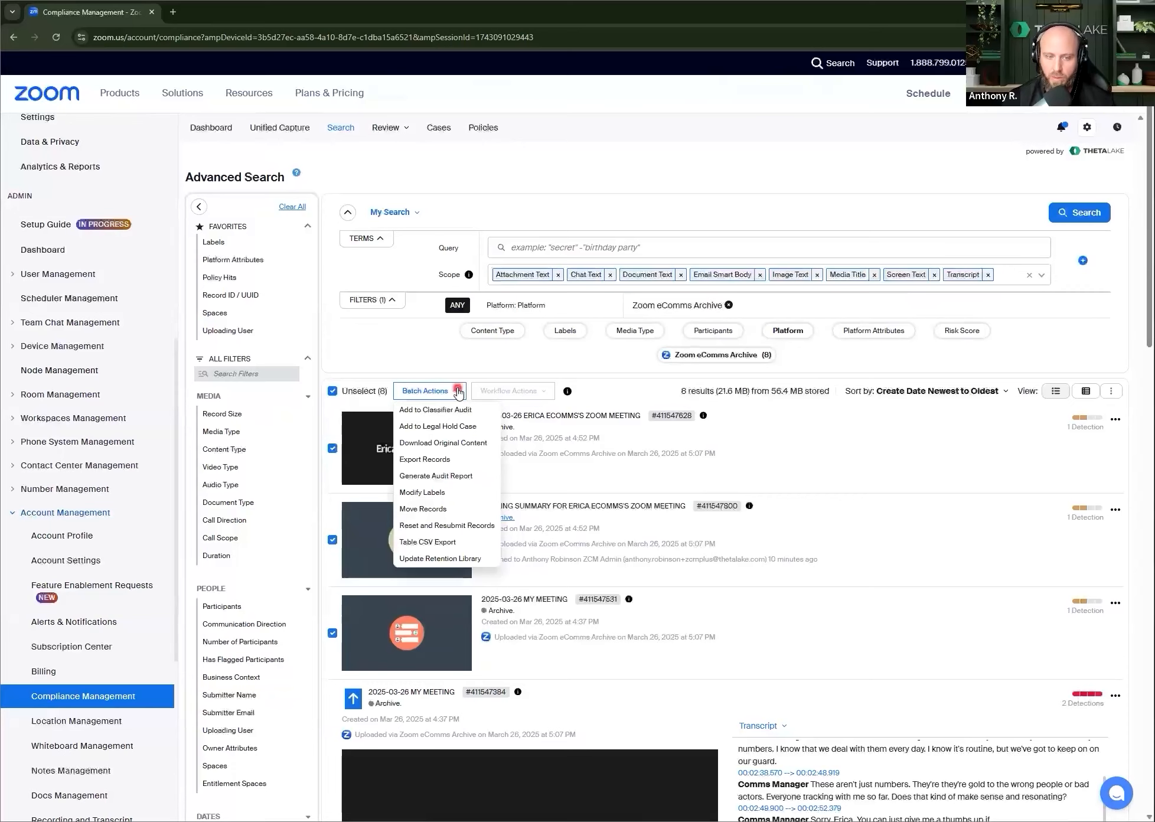
click(428, 460)
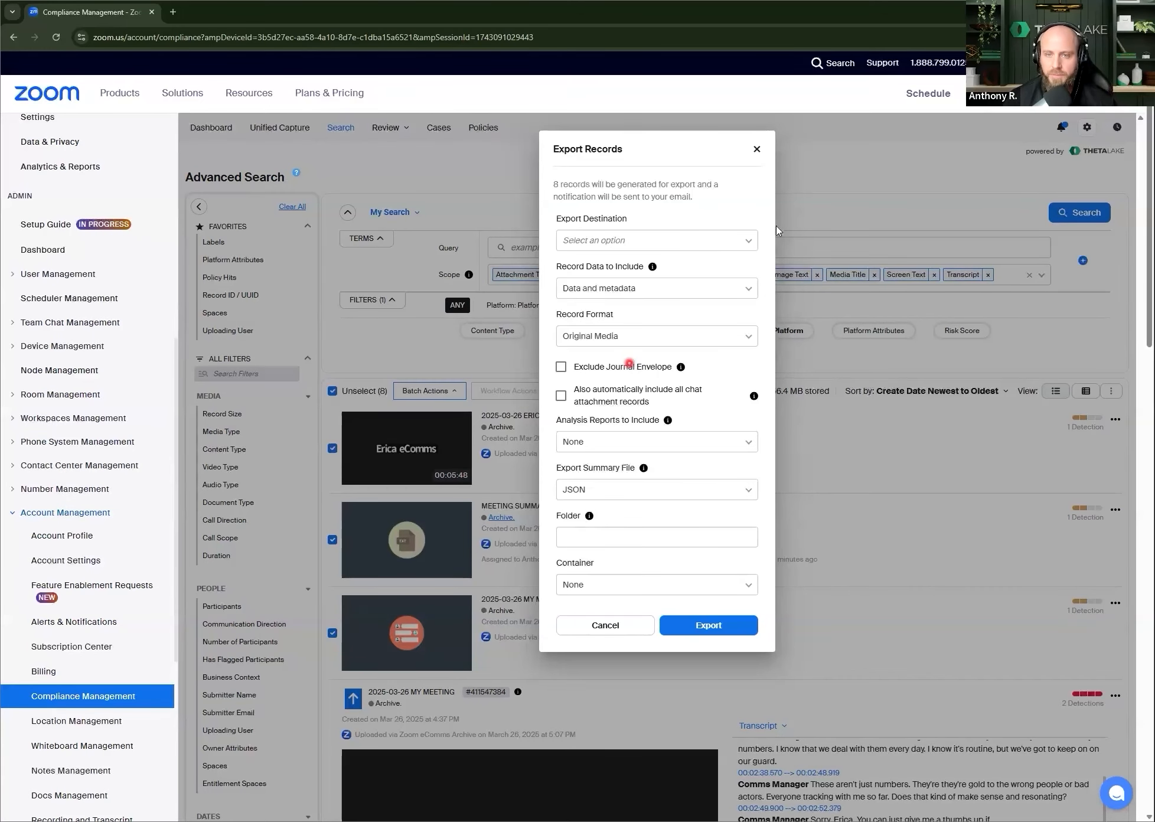
click(757, 149)
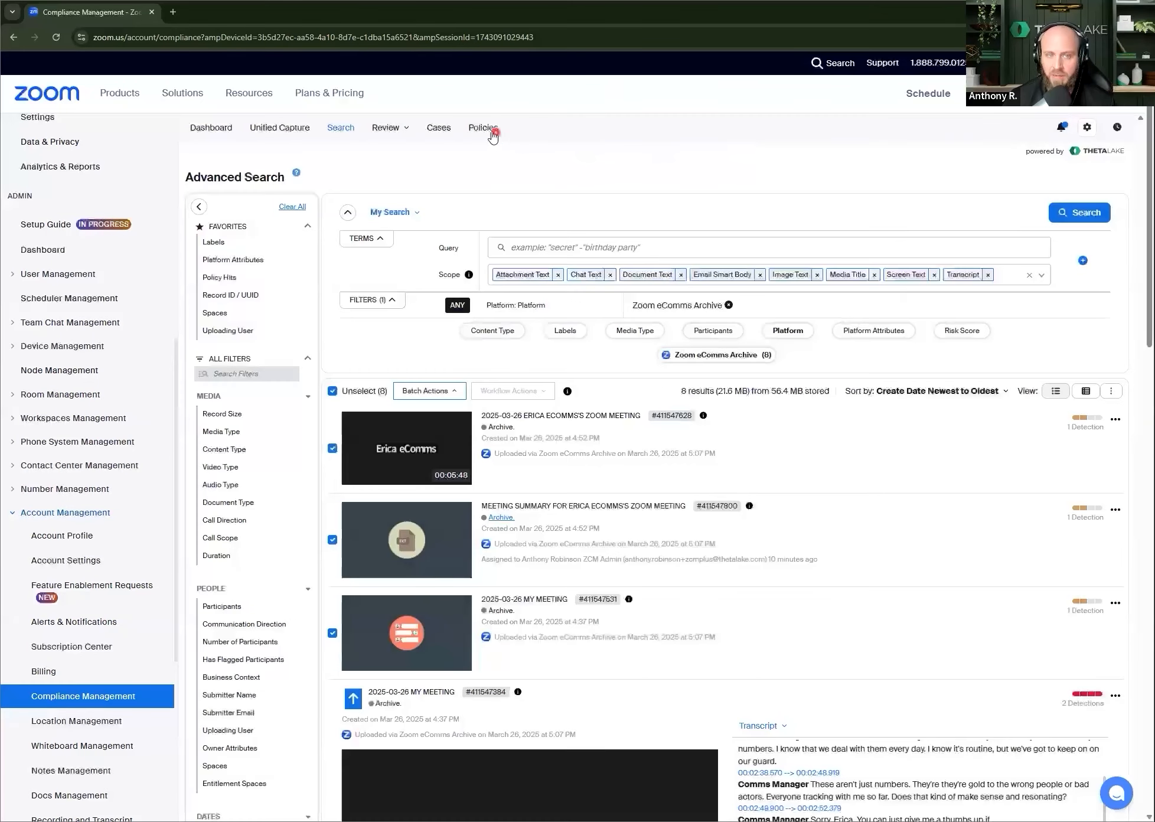
Step: Go to Compliance Review and clear the search text filtering the personal review queue
click(387, 128)
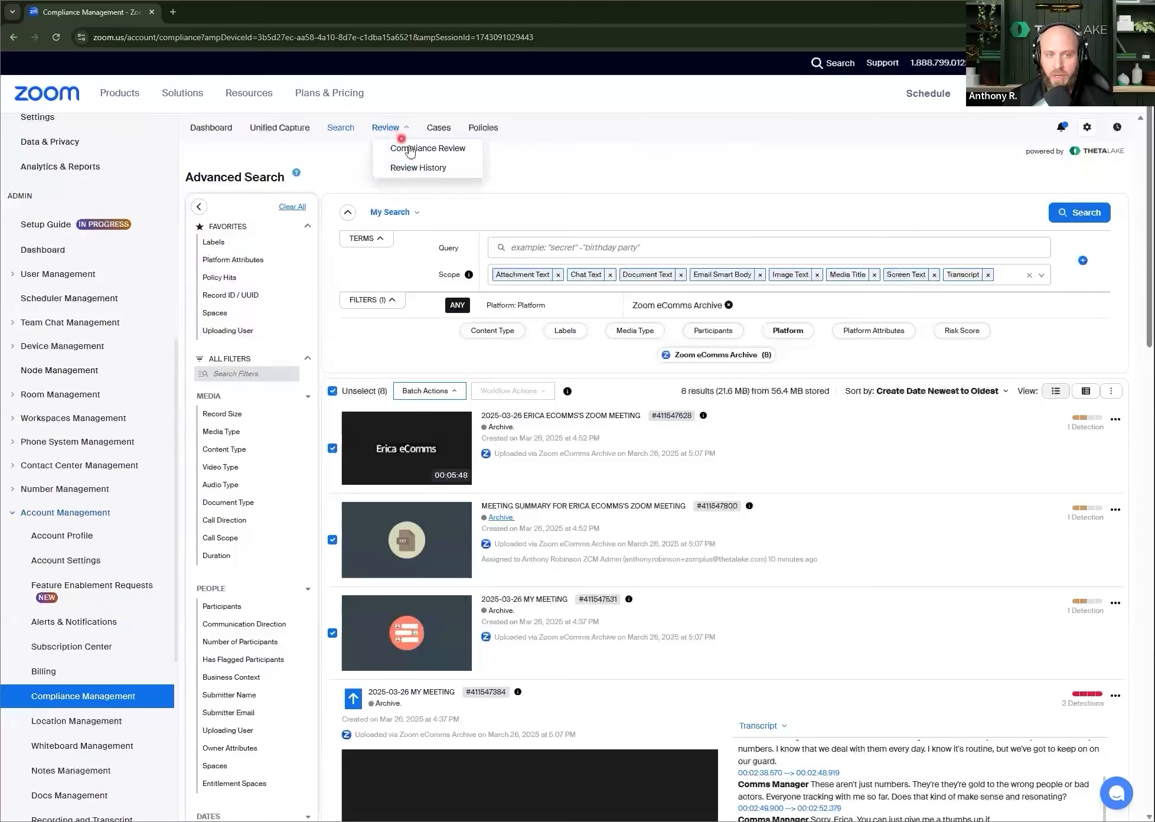
click(405, 148)
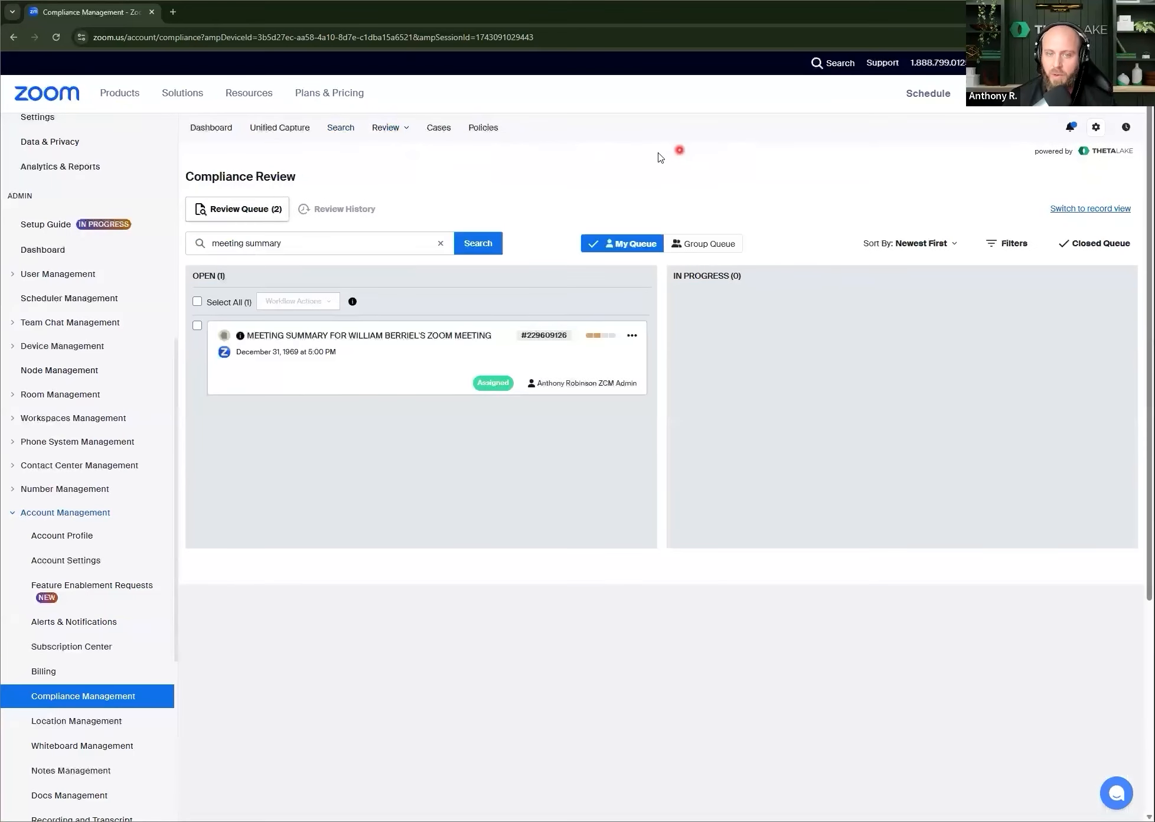
click(440, 244)
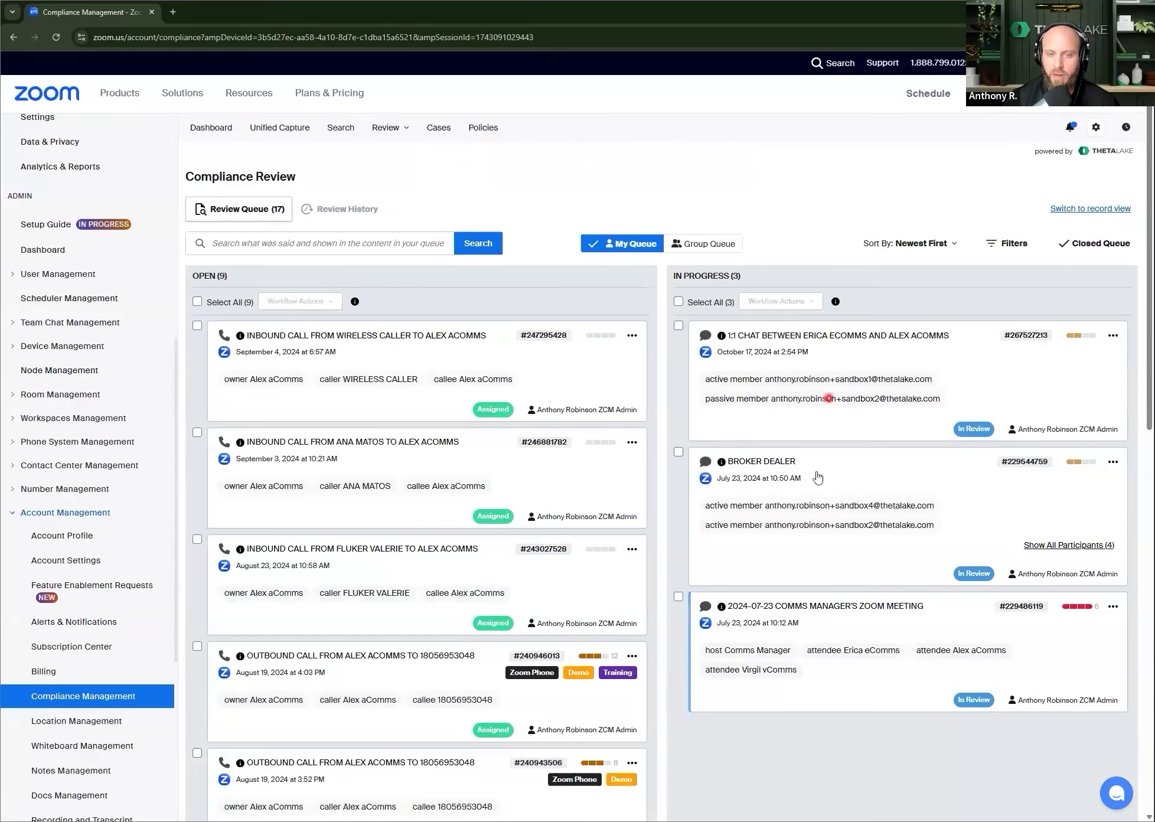
Step: Open the in-progress 2024-07-23 Comms Manager's Zoom Meeting chat, examine its Content Review detections, and close the record
click(842, 626)
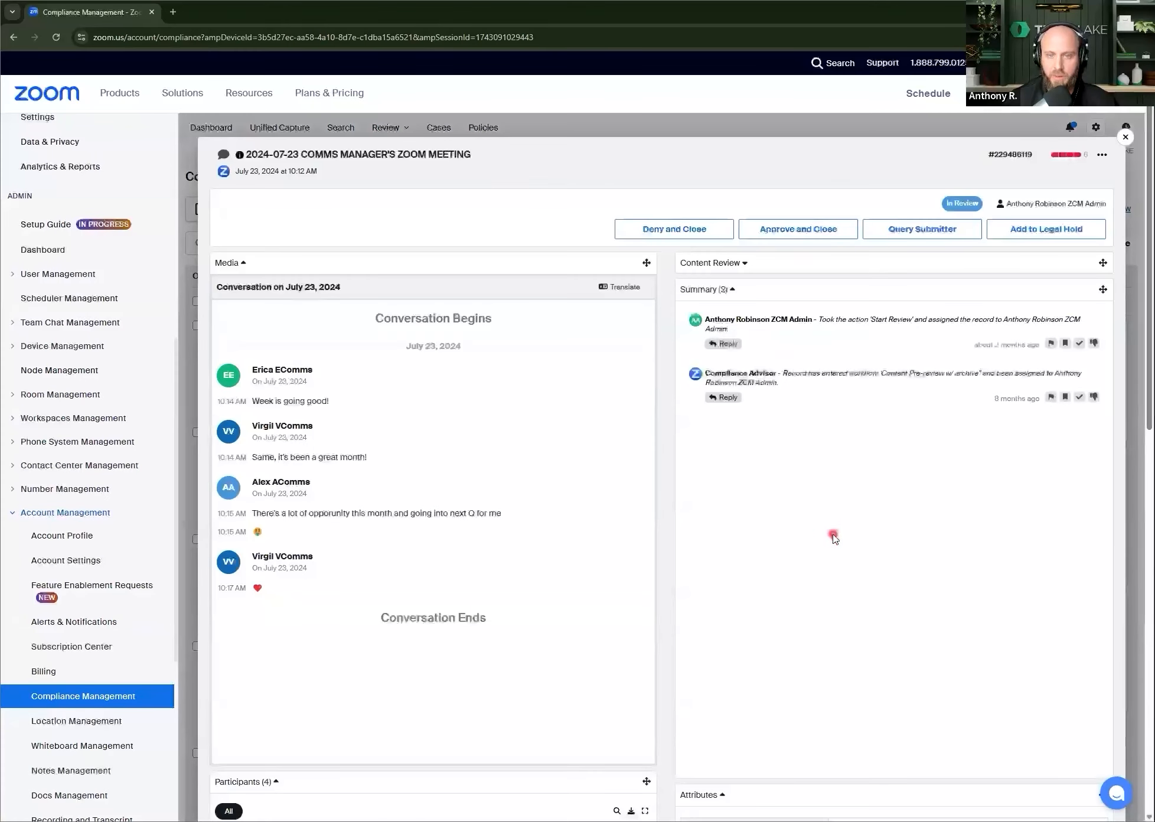
click(724, 264)
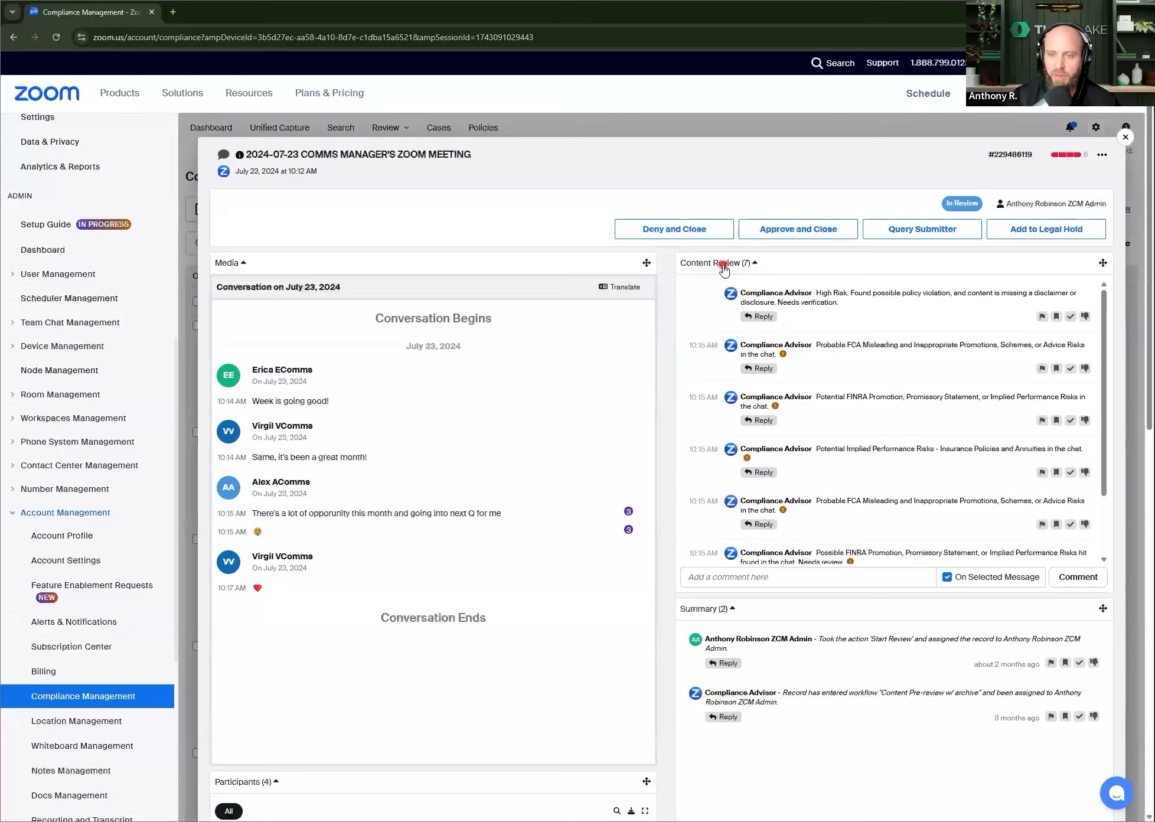
click(704, 346)
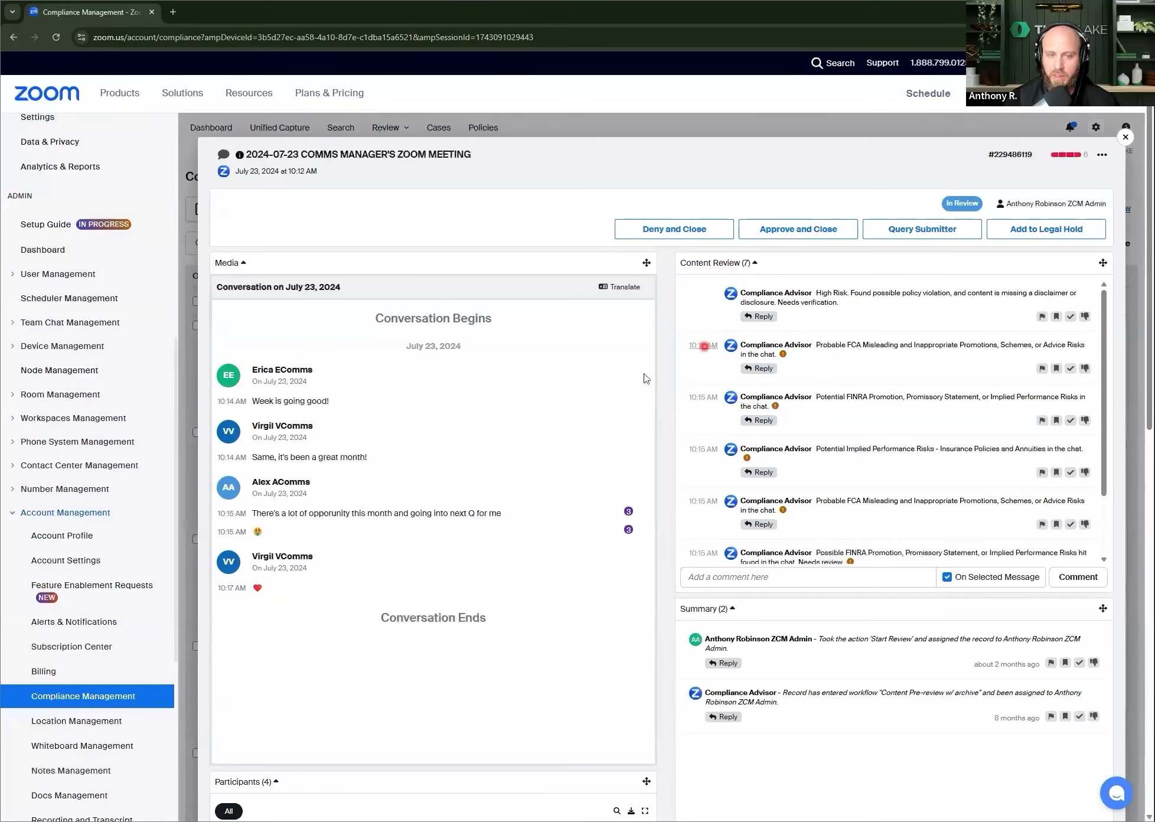
click(1126, 139)
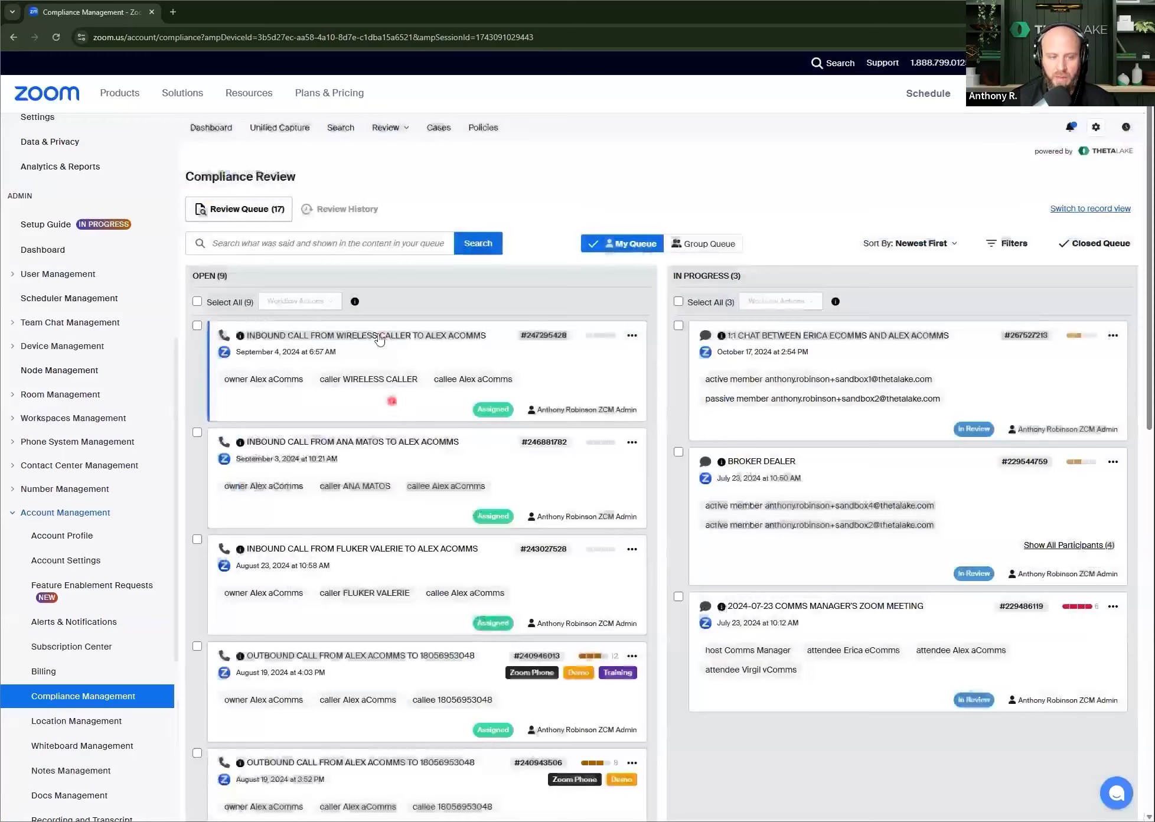